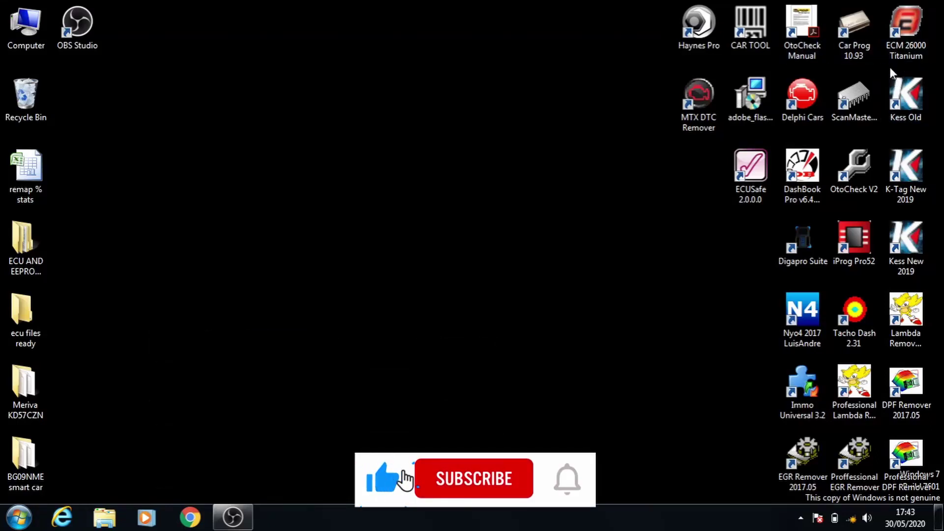
double_click(902, 30)
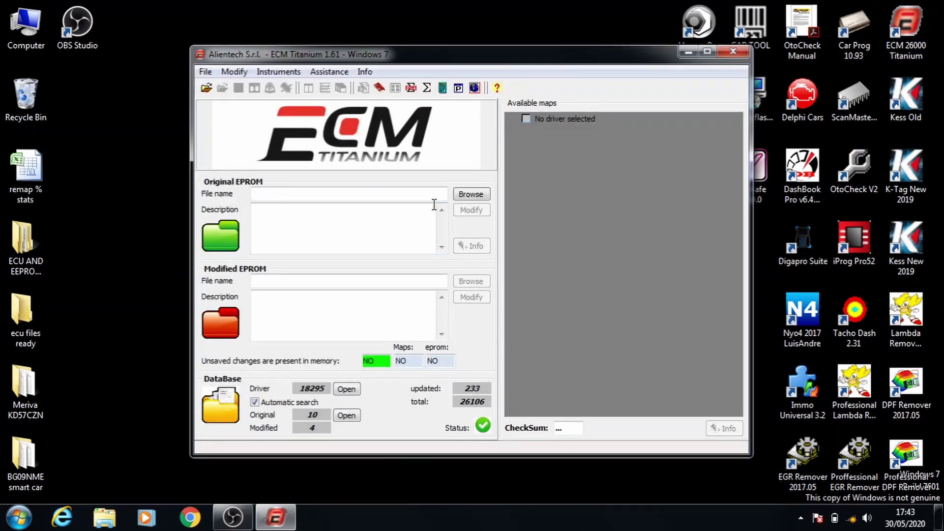
left_click(468, 195)
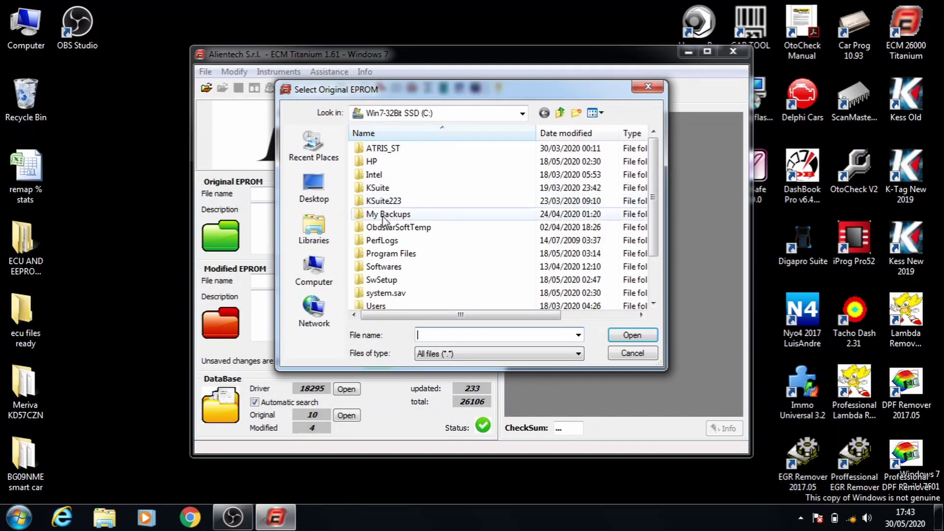
left_click(314, 187)
key("b")
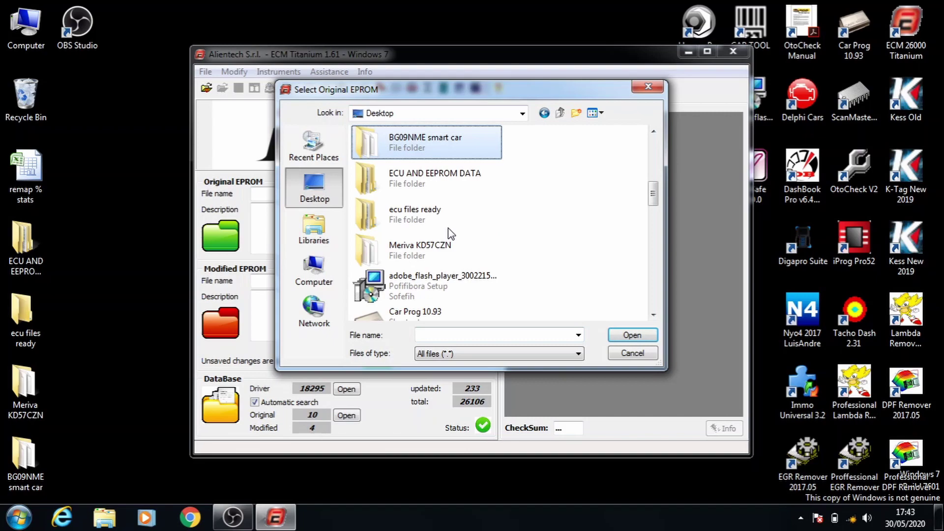
key("Return")
key("b")
key("Return")
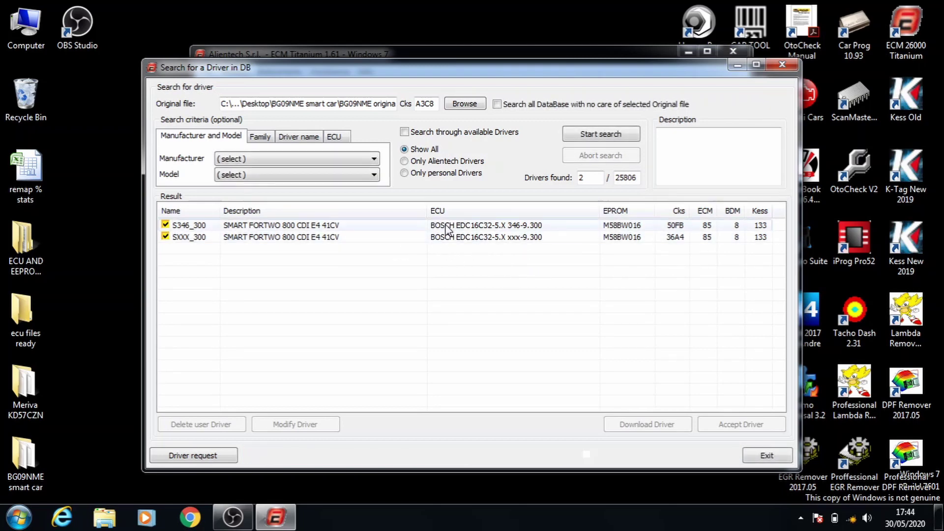
Step: Load the S346_300 driver for the Smart Fortwo 800 CDI, declining the download of its newer version
double_click(446, 229)
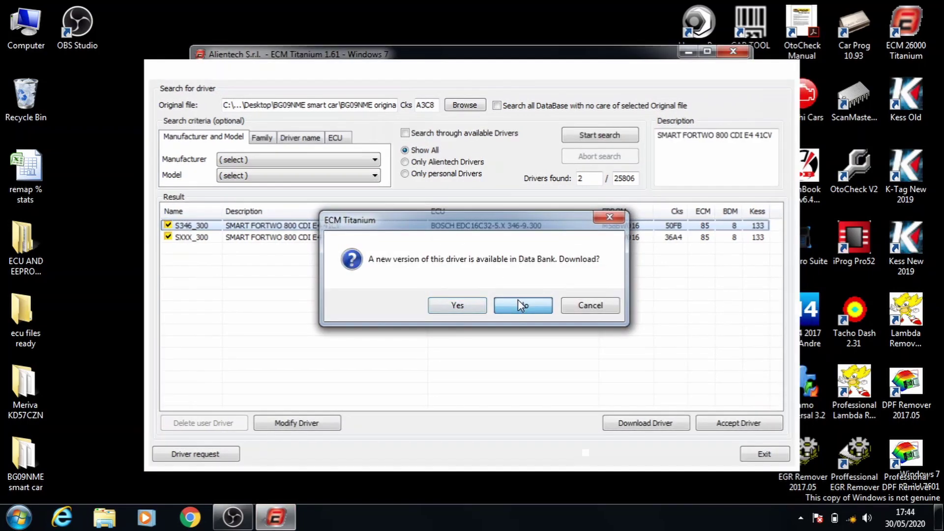
left_click(521, 302)
left_click(513, 304)
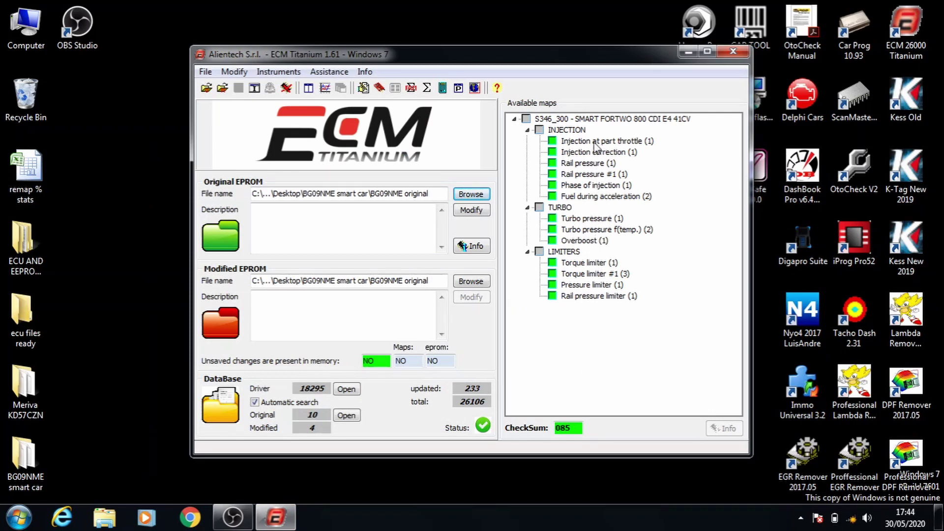
Step: Open the remap % stats spreadsheet in Excel and remove the fill colour from the stage table, cells B2:D7
double_click(40, 164)
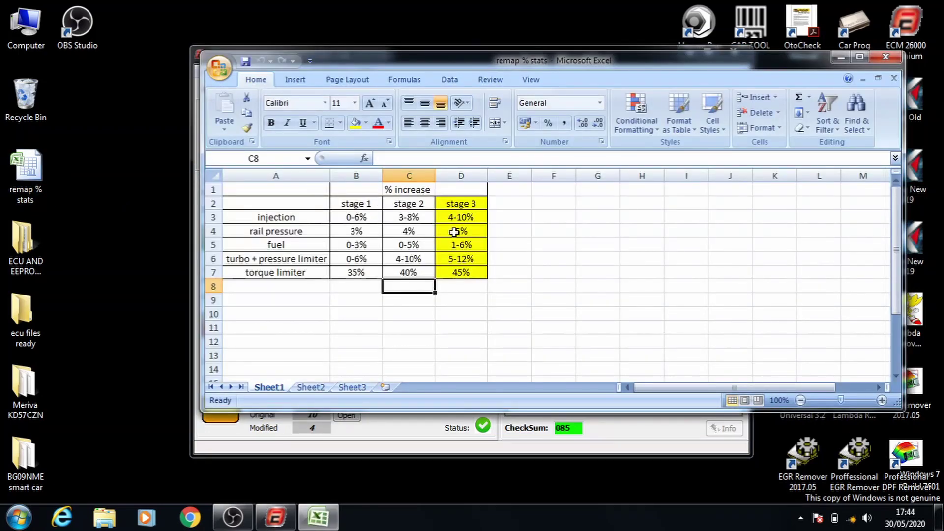
left_click_drag(462, 205, 375, 275)
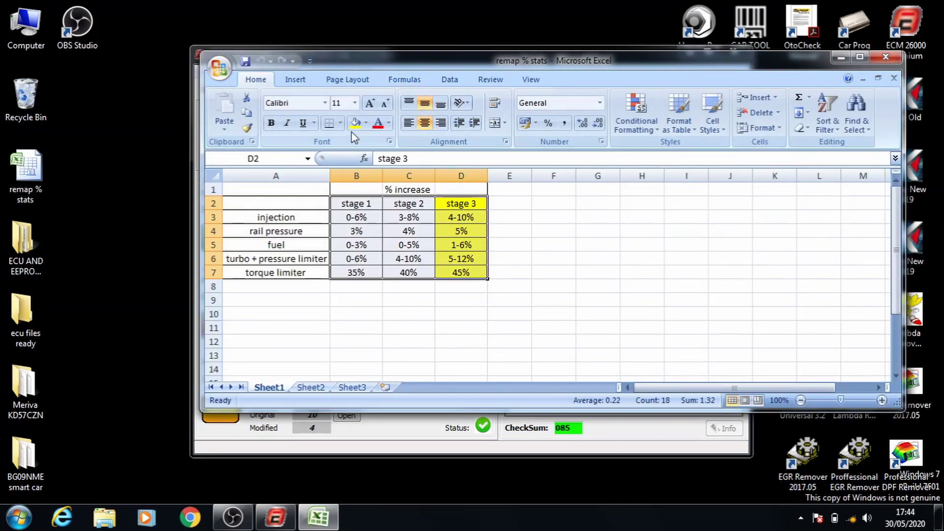
left_click(365, 124)
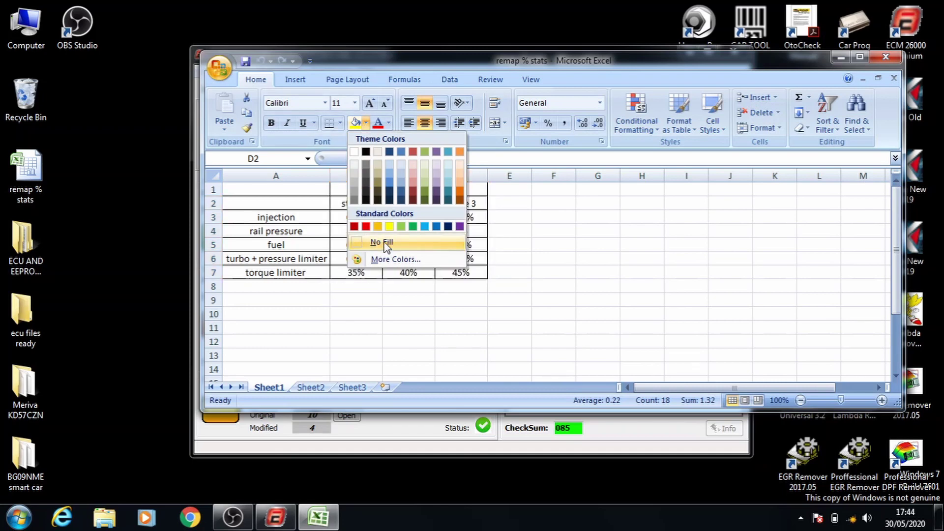
left_click(384, 242)
Step: Fill the stage 1 percentages in cells B3:B7 with yellow
left_click_drag(370, 272, 370, 212)
left_click(365, 124)
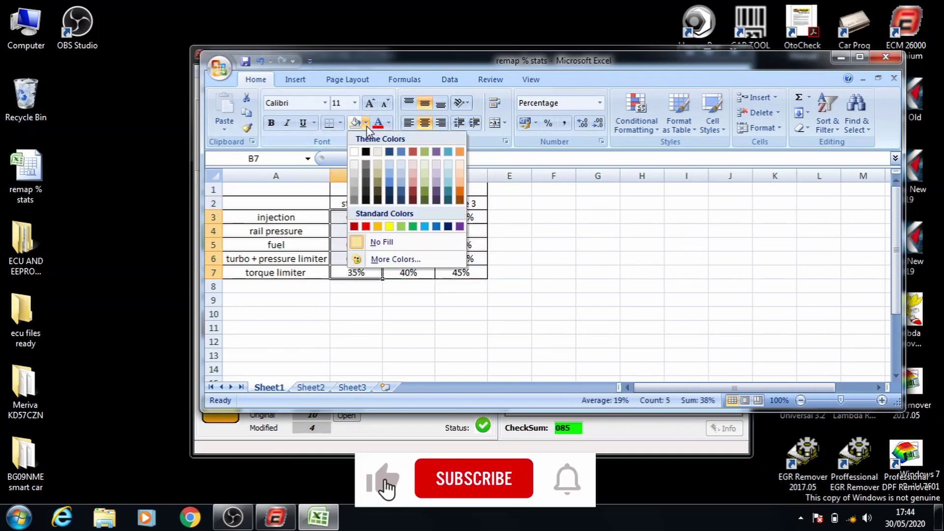
left_click(385, 224)
left_click(356, 286)
left_click(363, 216)
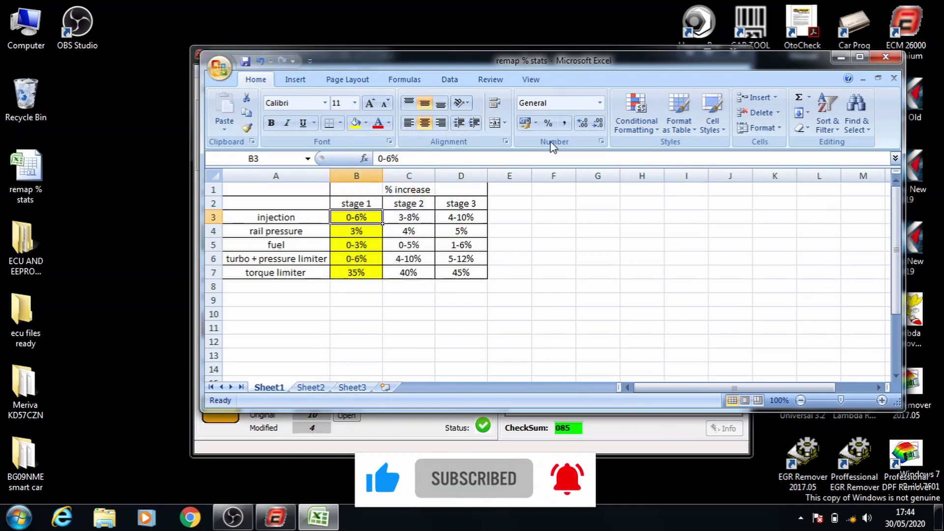
Step: Return to ECM Titanium, open the Injection at part throttle map, and enable percentage adjustment in 0.5% increments
left_click(841, 58)
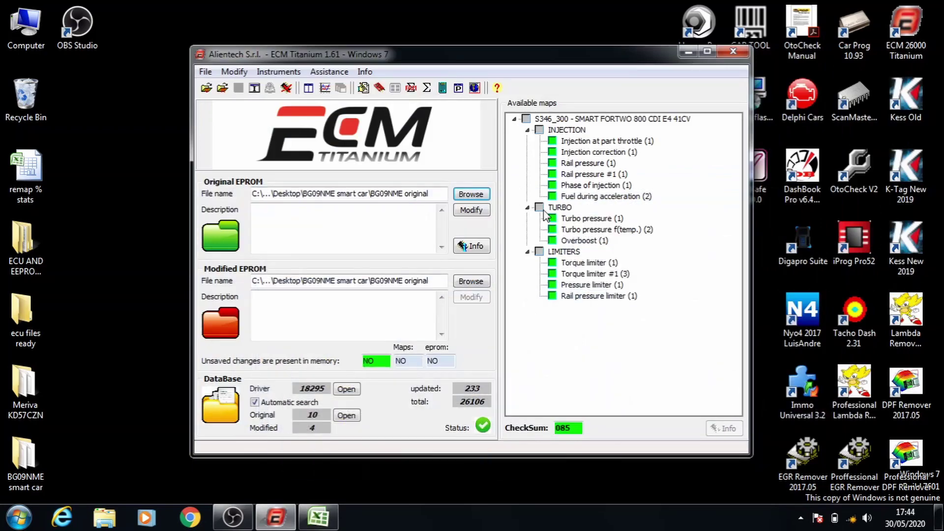
double_click(579, 141)
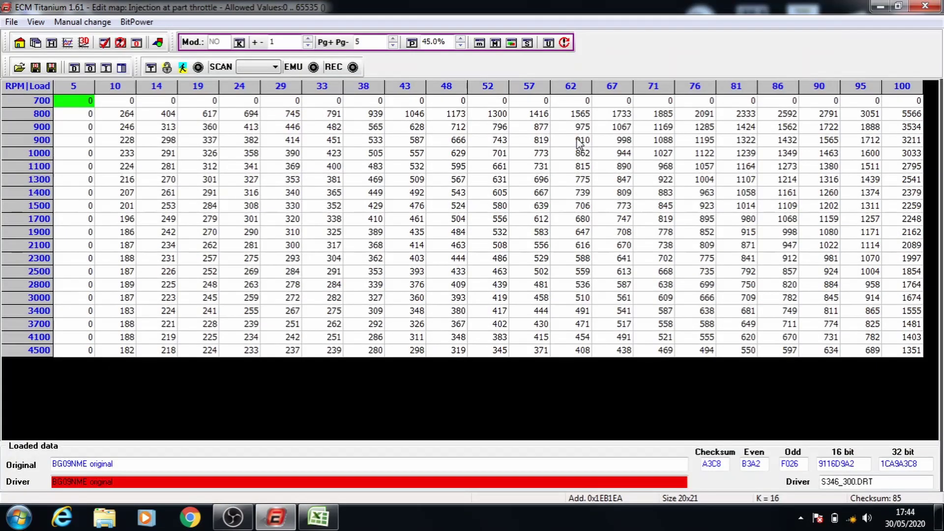
left_click(460, 45)
left_click(459, 46)
left_click(460, 45)
left_click(460, 45)
left_click(459, 45)
left_click(460, 45)
left_click(460, 46)
left_click(460, 45)
left_click(459, 45)
left_click(459, 45)
left_click(460, 45)
left_click(460, 46)
left_click(459, 45)
left_click(460, 45)
left_click(460, 45)
left_click(460, 46)
left_click(460, 46)
left_click(460, 45)
left_click(412, 43)
Step: Increase the cells from 1000 RPM/load 19 to 4500 RPM/load 100 by 0.5%, and again from 1100 RPM/load 24
left_click(206, 153)
left_click_drag(205, 156, 896, 355)
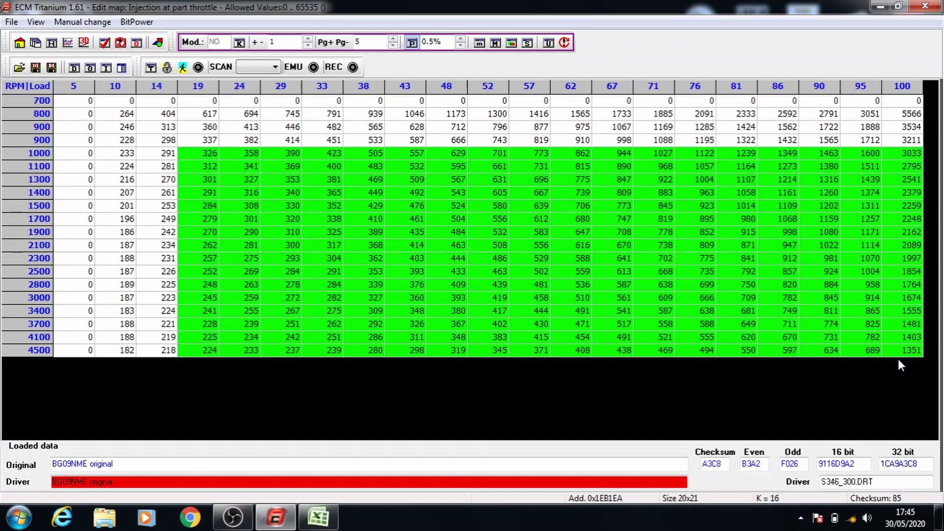
key("plus")
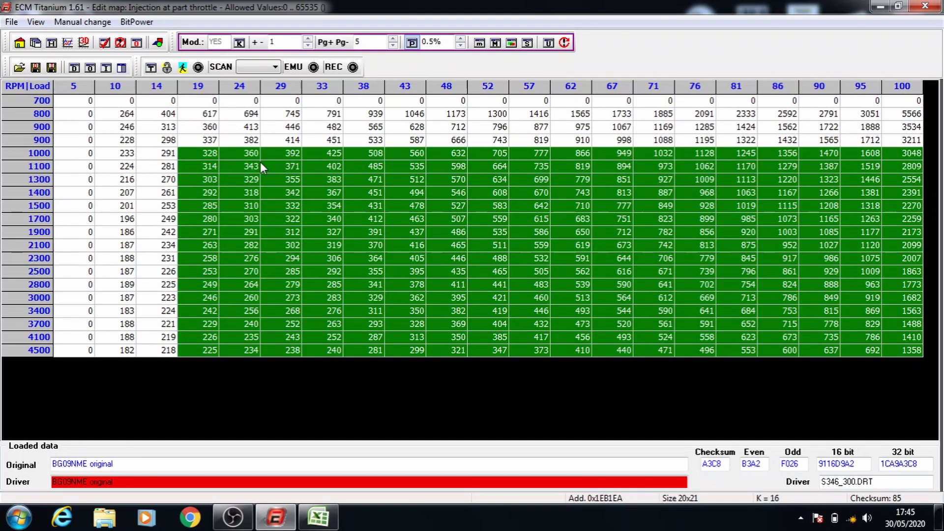
left_click_drag(260, 166, 604, 265)
left_click_drag(739, 270, 904, 351)
key("plus")
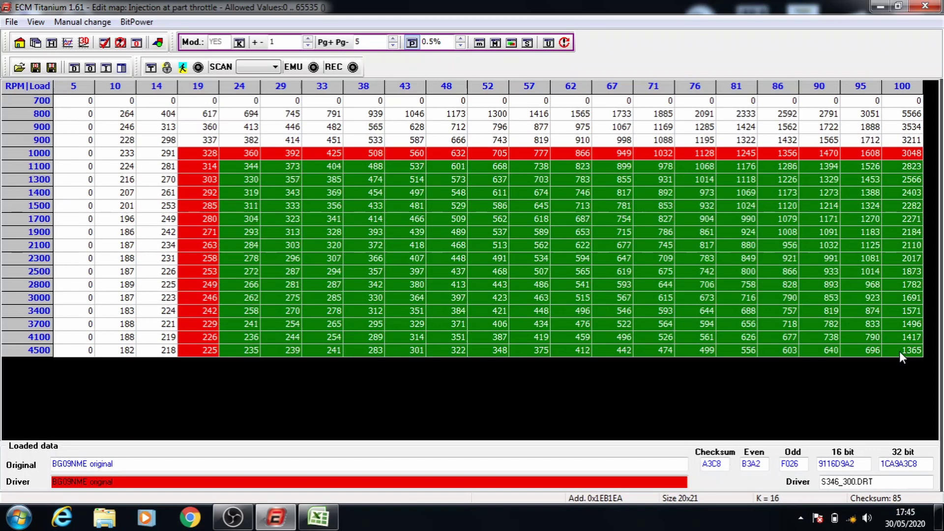
Step: Add a further 0.5% to the blocks starting at 1300 RPM/load 29 and 1400 RPM/load 33, each through 4500 RPM/load 100
left_click_drag(292, 181, 467, 223)
left_click_drag(561, 246, 869, 350)
key("plus")
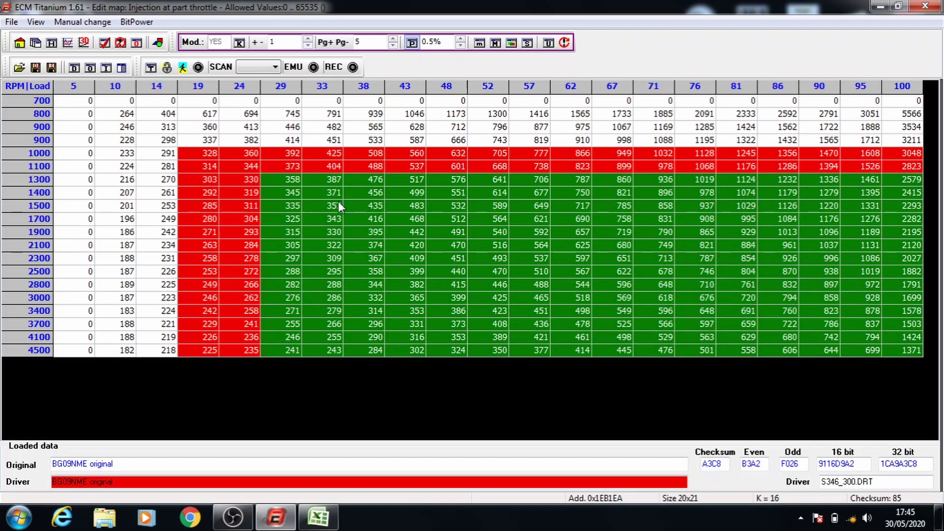
left_click_drag(339, 200, 919, 368)
key("plus")
Step: Add 0.5% to each block running to 4500 RPM/load 100 from 1500 RPM/load 38, 1700 RPM/load 43 and 1900 RPM/load 48
left_click_drag(384, 205, 892, 351)
key("plus")
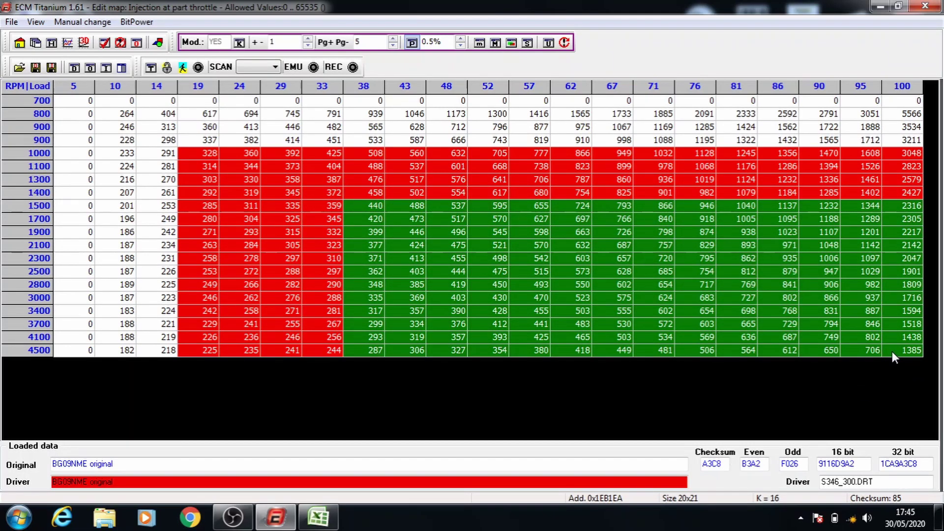
left_click_drag(408, 219, 886, 349)
key("plus")
left_click_drag(445, 232, 884, 369)
key("plus")
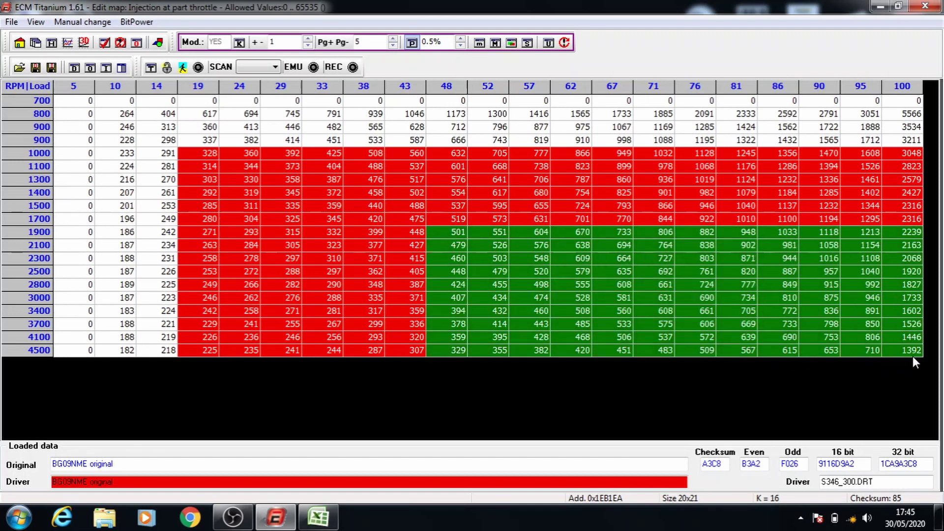
Step: Add 0.5% to the blocks from 2100 RPM/load 52 and 2300 RPM/load 57 through 4500 RPM/load 100
left_click_drag(494, 244, 853, 394)
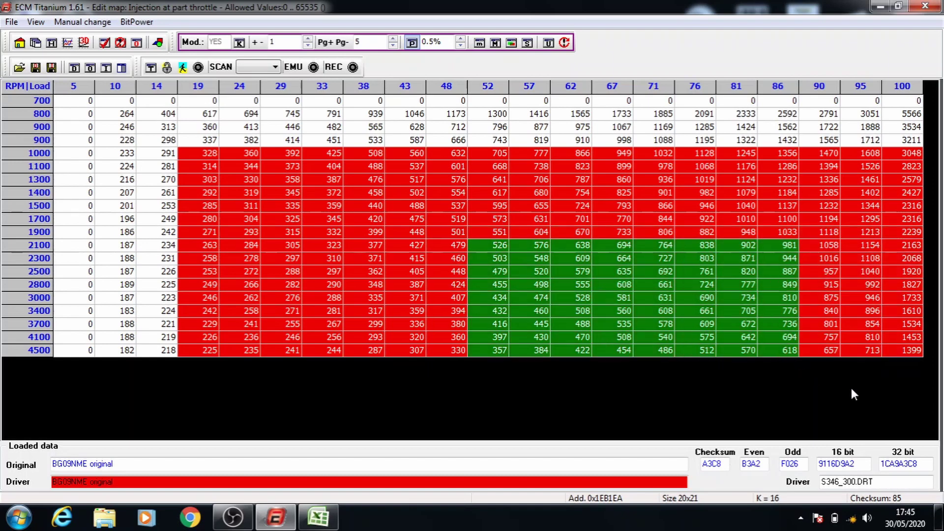
left_click_drag(902, 360, 911, 350)
key("plus")
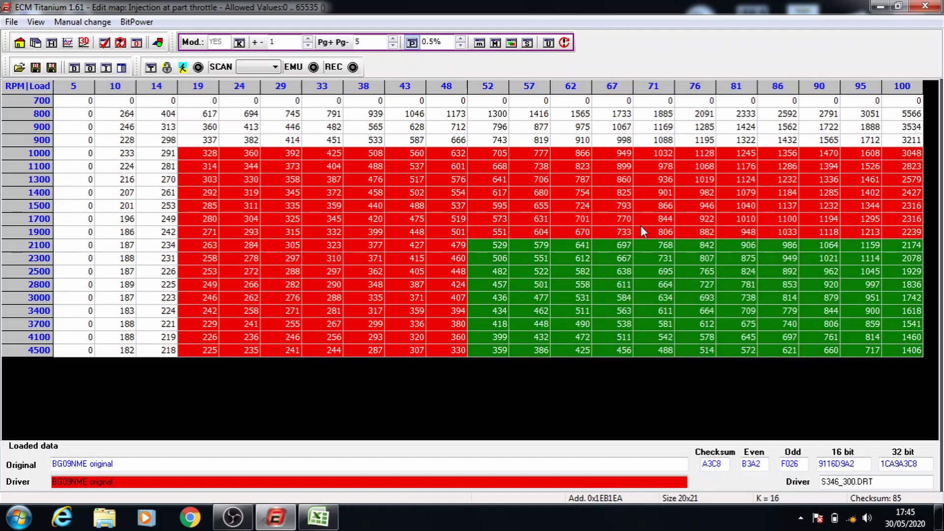
left_click_drag(530, 258, 885, 376)
key("plus")
Step: Add 0.5% to the blocks from 2500 RPM/load 62 and 2800 RPM/load 67 through 4500 RPM/load 100
left_click_drag(574, 273, 756, 332)
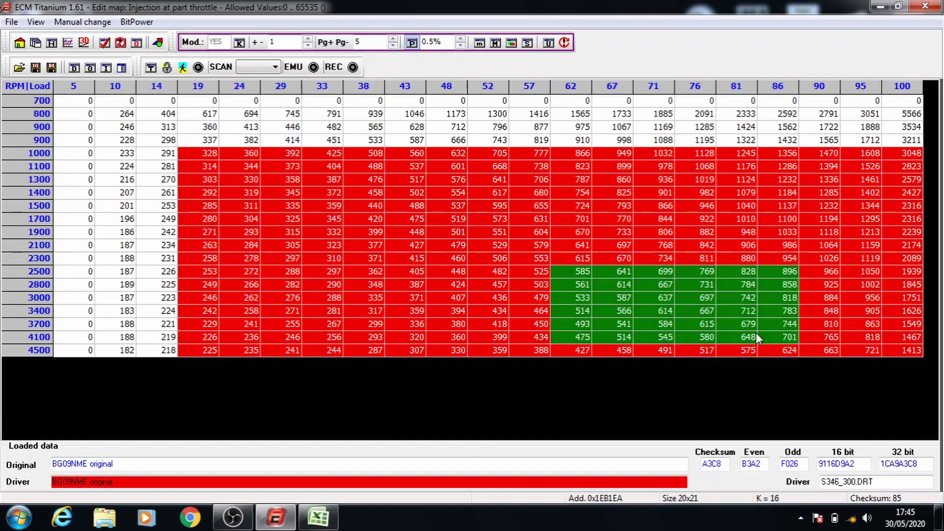
left_click_drag(878, 339, 893, 358)
key("plus")
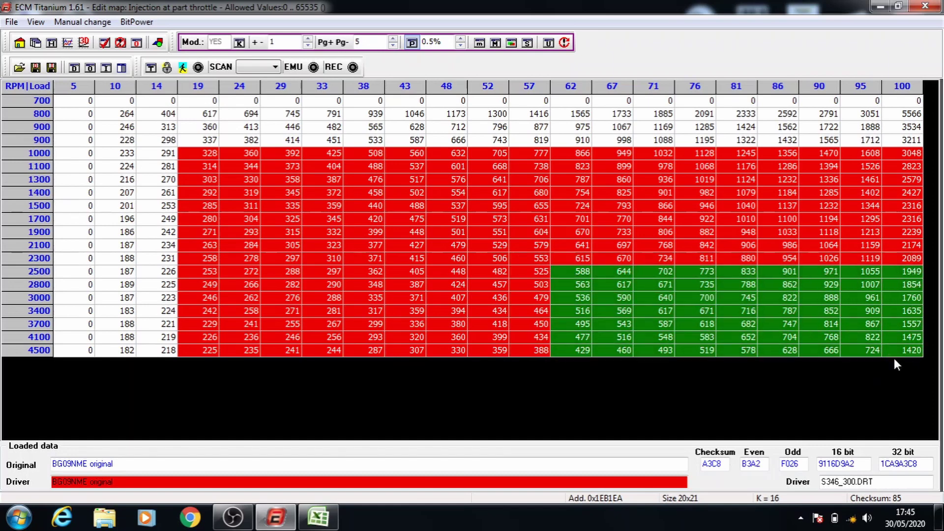
left_click_drag(612, 281, 917, 350)
key("plus")
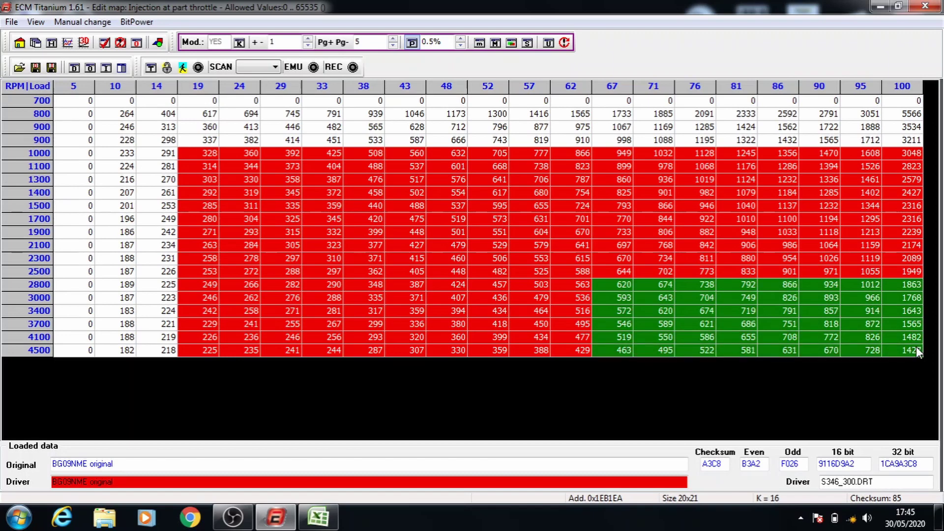
Step: Add 0.5% to the block from 3000 RPM/load 71 through 4500 RPM/load 100, and close the map keeping its changes
left_click_drag(656, 299, 877, 350)
key("plus")
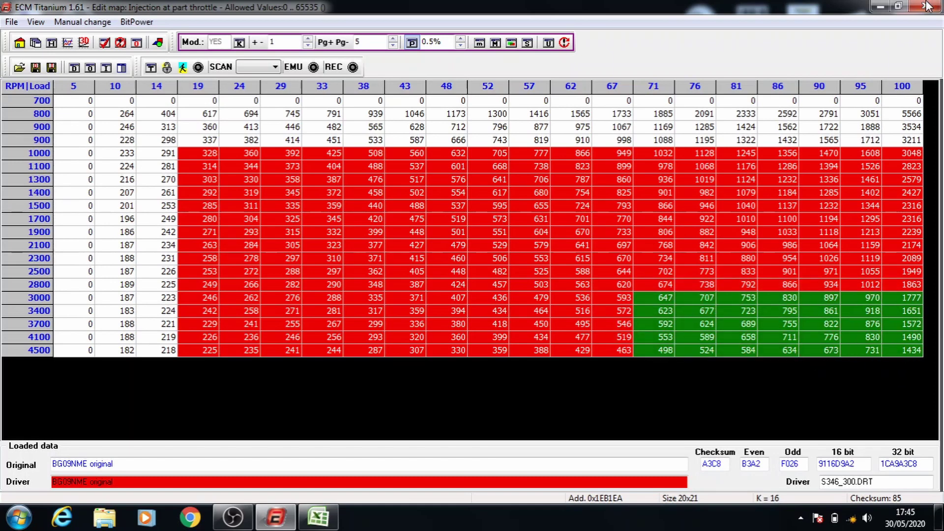
left_click(925, 6)
left_click(390, 303)
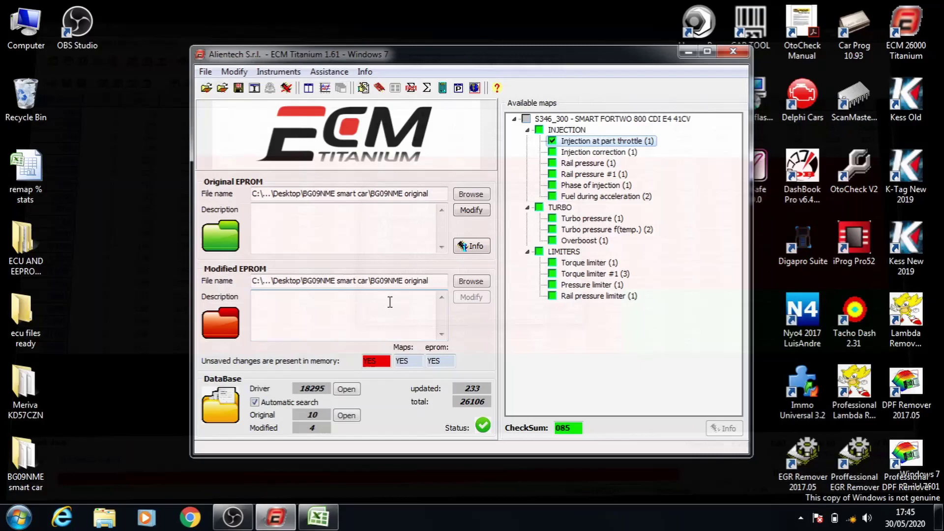
Step: In the Injection correction map, add 0.5% to the blocks from 1000 RPM/load 19 and 1200 RPM/load 25 through 4600 RPM/load 100
double_click(578, 153)
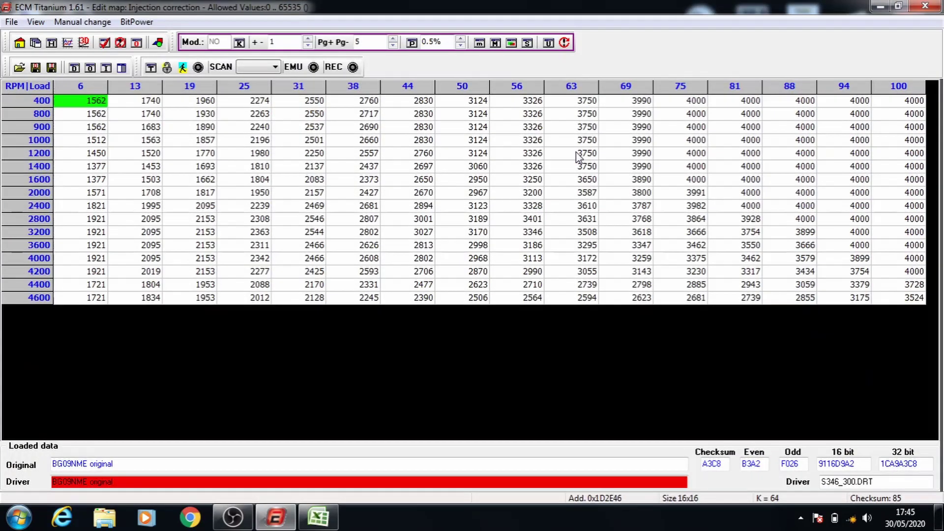
left_click(195, 142)
left_click_drag(196, 142, 902, 298)
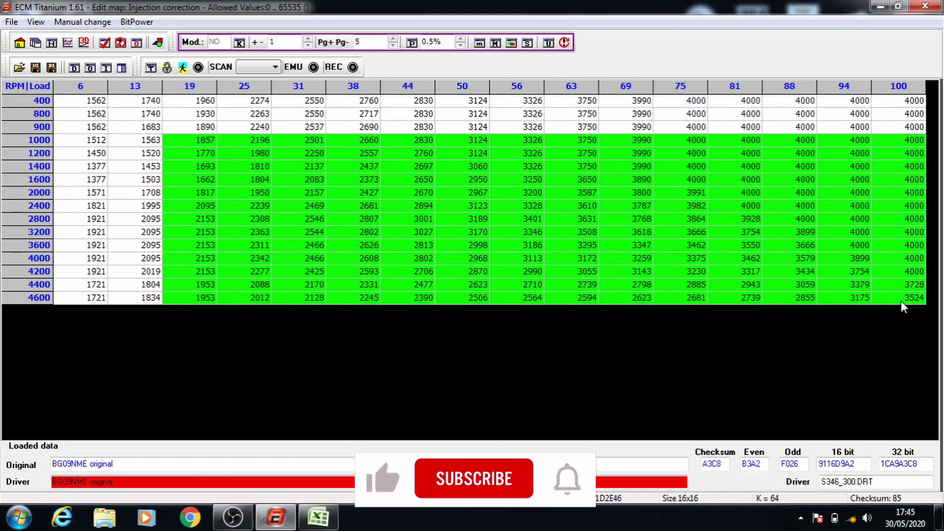
left_click(413, 43)
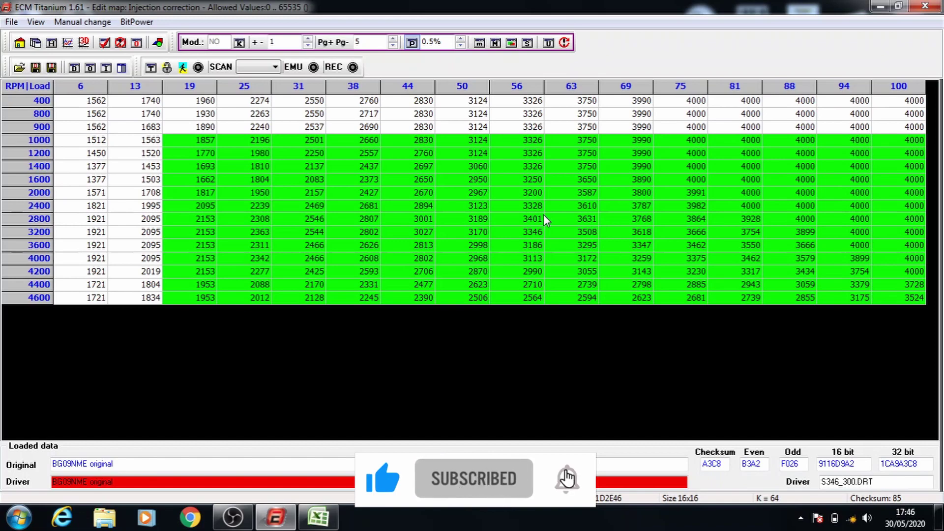
key("plus")
left_click_drag(240, 152, 888, 299)
key("plus")
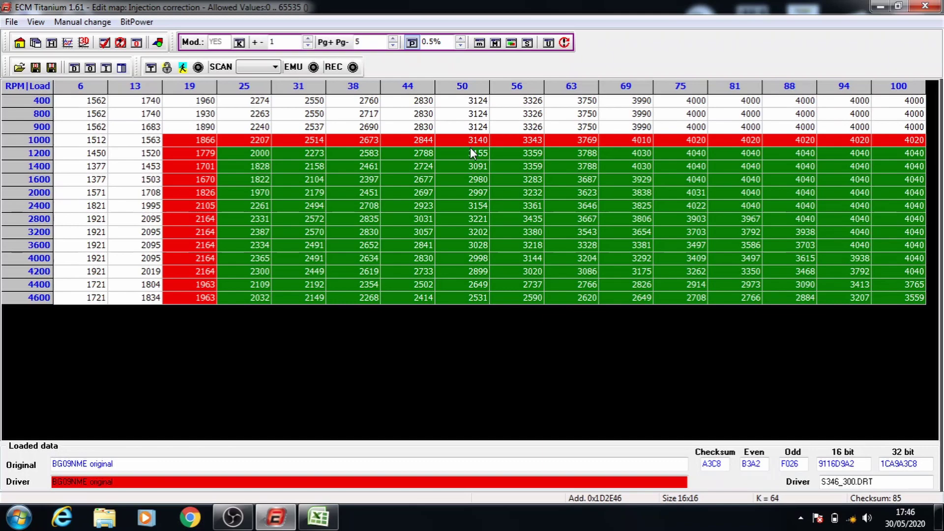
Step: Add 0.5% to each block running to 4600 RPM/load 100 from 1400 RPM/load 31, 1600 RPM/load 38 and 2000 RPM/load 44
left_click_drag(309, 164, 884, 304)
key("plus")
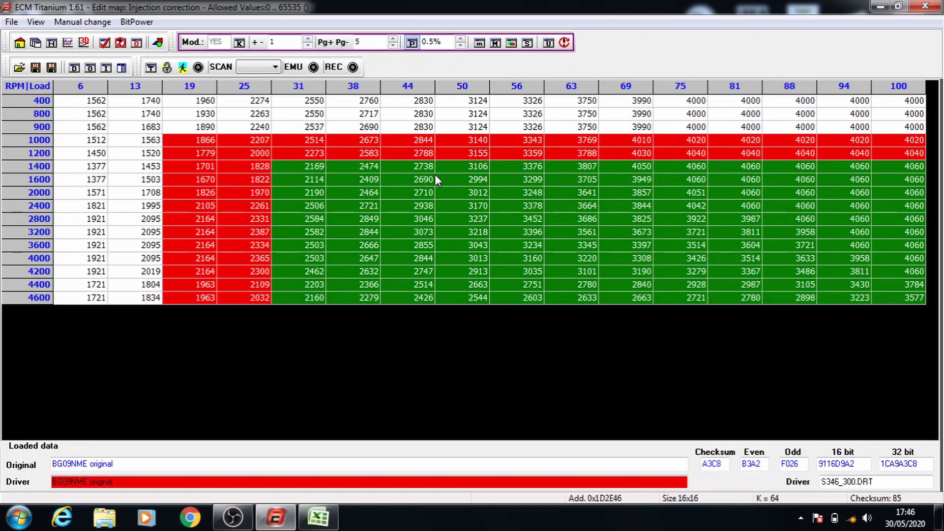
left_click_drag(373, 179, 886, 301)
key("plus")
left_click_drag(432, 191, 888, 294)
key("plus")
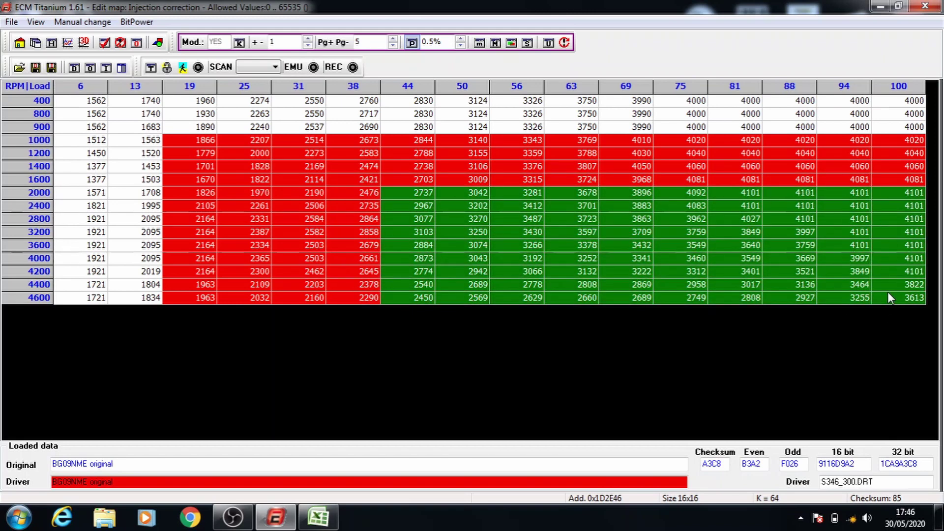
Step: Add 0.5% to the blocks from 2400 RPM/load 50 and 2800 RPM/load 56 through 4600 RPM/load 100
left_click_drag(469, 214, 848, 291)
key("plus")
left_click_drag(521, 216, 854, 293)
key("plus")
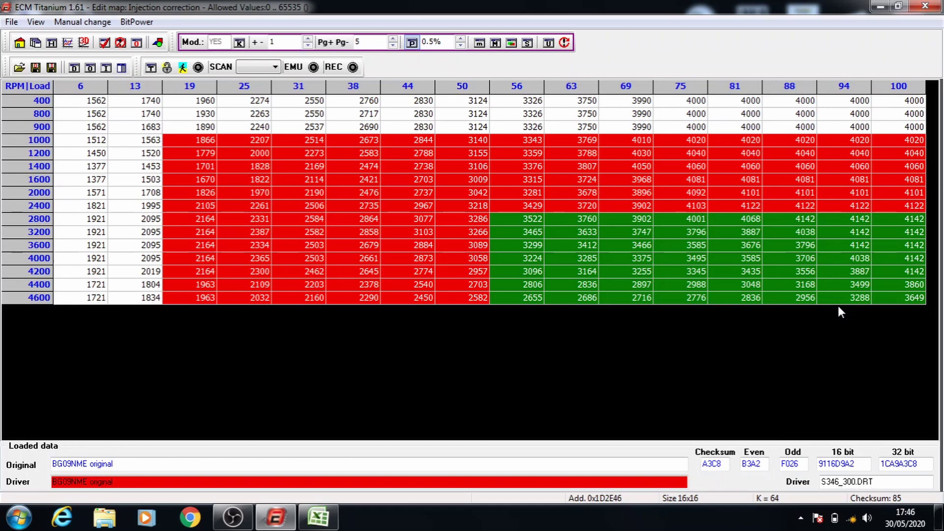
Step: Add 0.5% to each block running to 4600 RPM/load 100 from 3200 RPM/load 63, 3600 RPM/load 69 and 4000 RPM/load 75
left_click_drag(583, 235, 895, 302)
key("plus")
left_click_drag(627, 241, 907, 305)
key("plus")
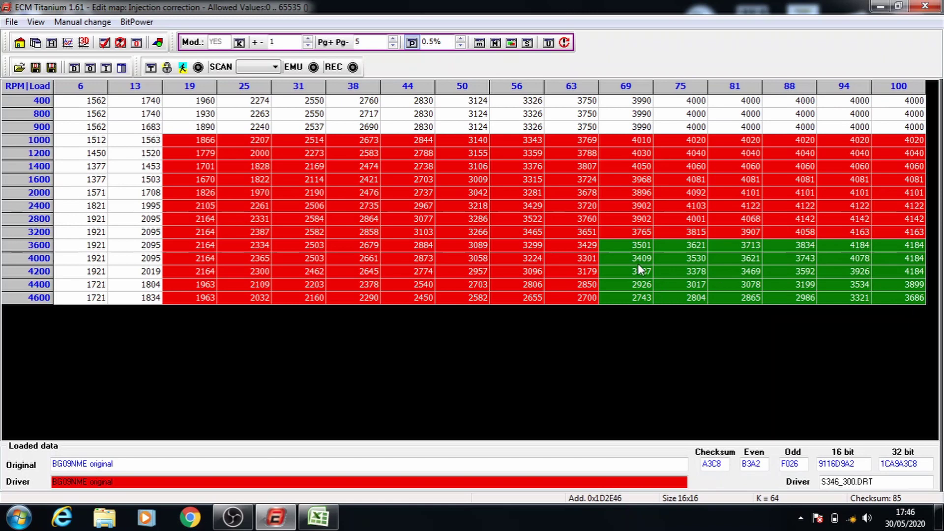
left_click_drag(684, 258, 934, 332)
key("plus")
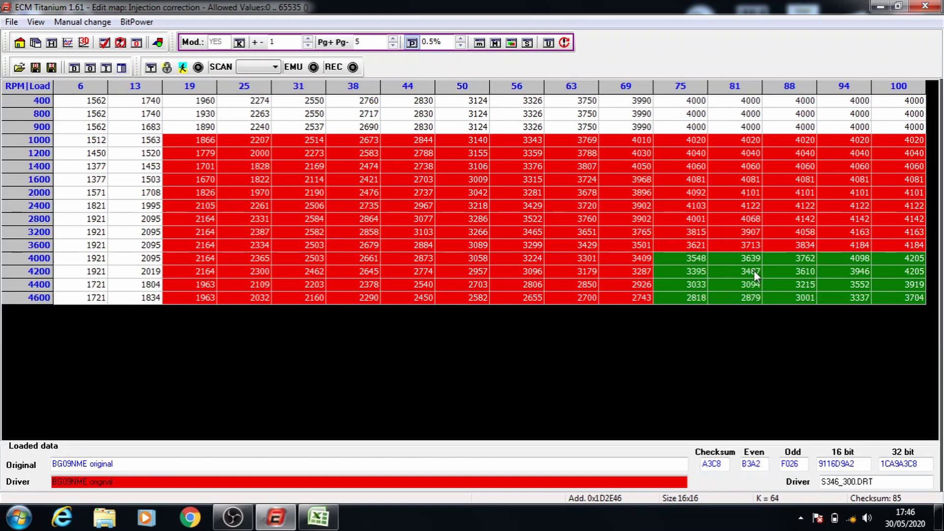
Step: Add 0.5% to the blocks from 4200 RPM/load 81 and 4400 RPM/load 88 through 4600 RPM/load 100, and save and exit the map
left_click_drag(754, 271, 914, 297)
key("plus")
left_click_drag(809, 288, 894, 300)
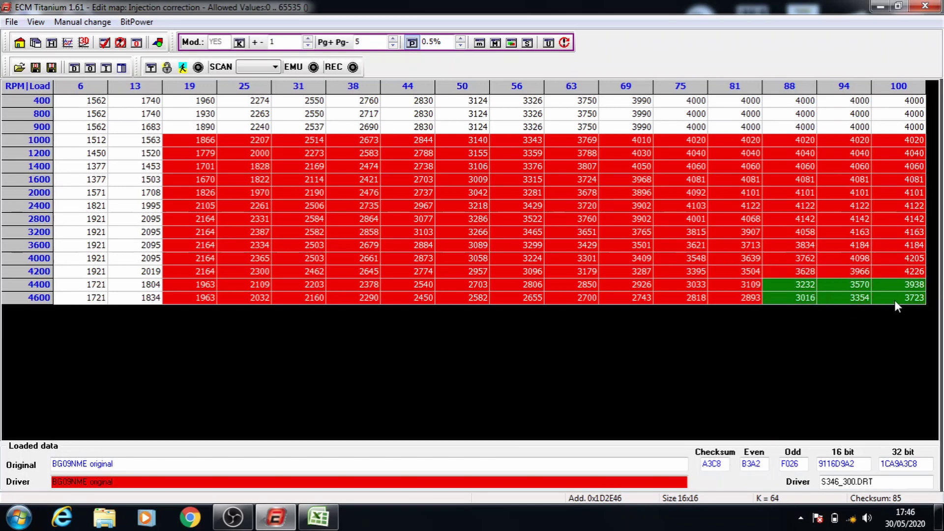
key("plus")
left_click(924, 6)
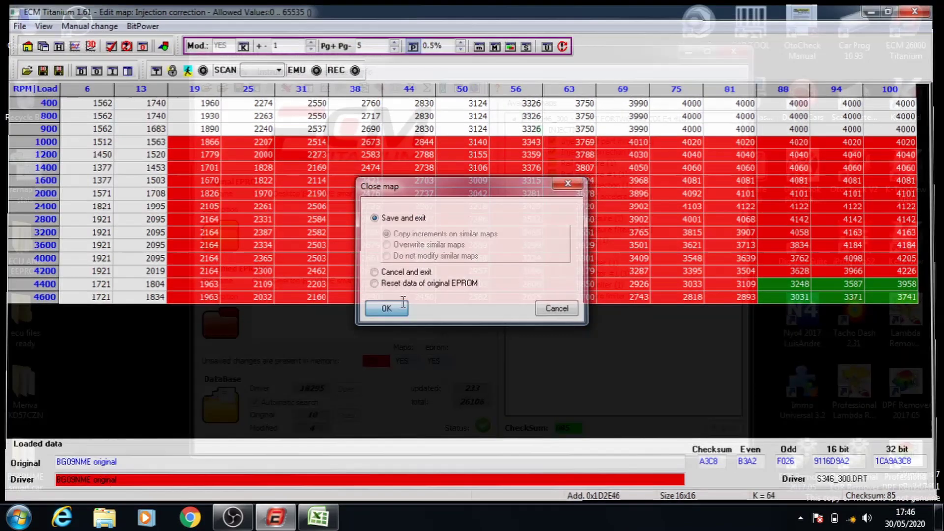
left_click(404, 307)
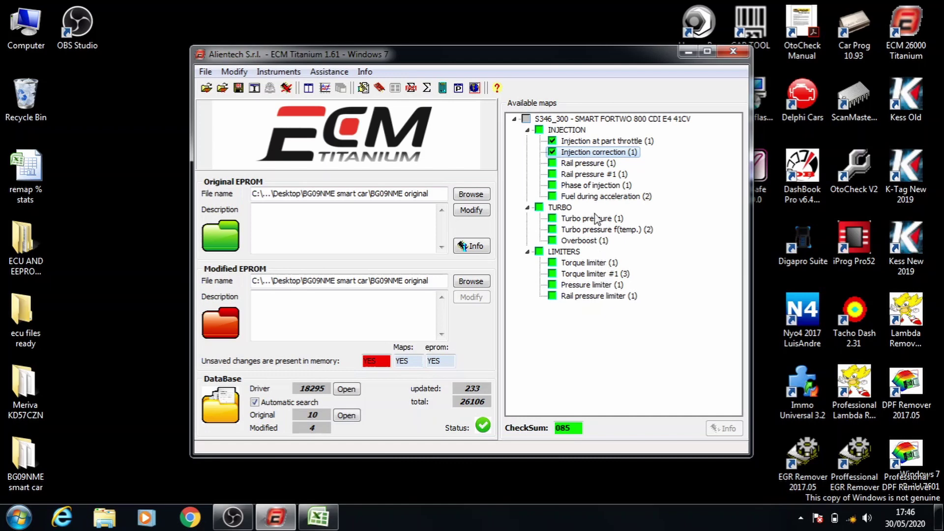
Step: Switch to the remap % stats spreadsheet in Excel and check the stage 1 increase for rail pressure
left_click(318, 517)
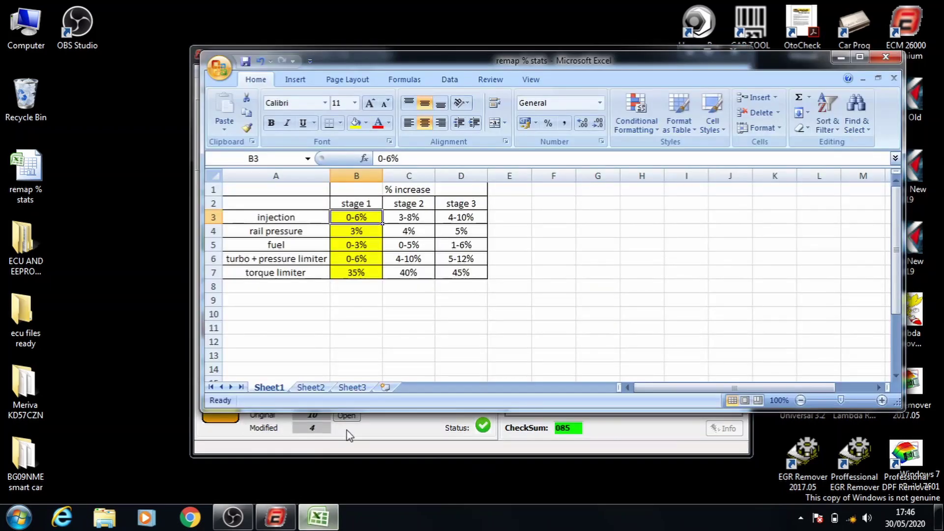
left_click(344, 238)
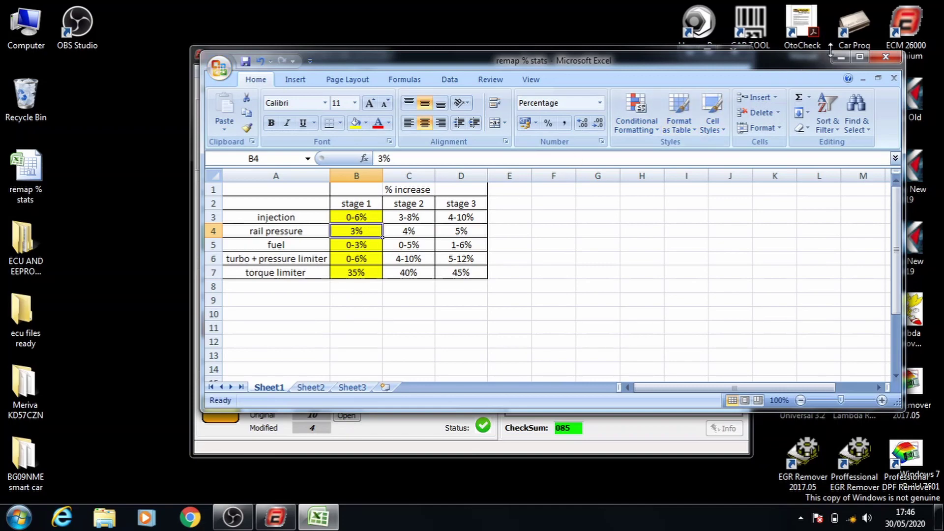
left_click(841, 57)
Step: In the Rail pressure map, add 0.5% to the blocks from 1000 RPM/load 19 and 1400 RPM/load 31 through 4800 RPM/load 100
double_click(610, 162)
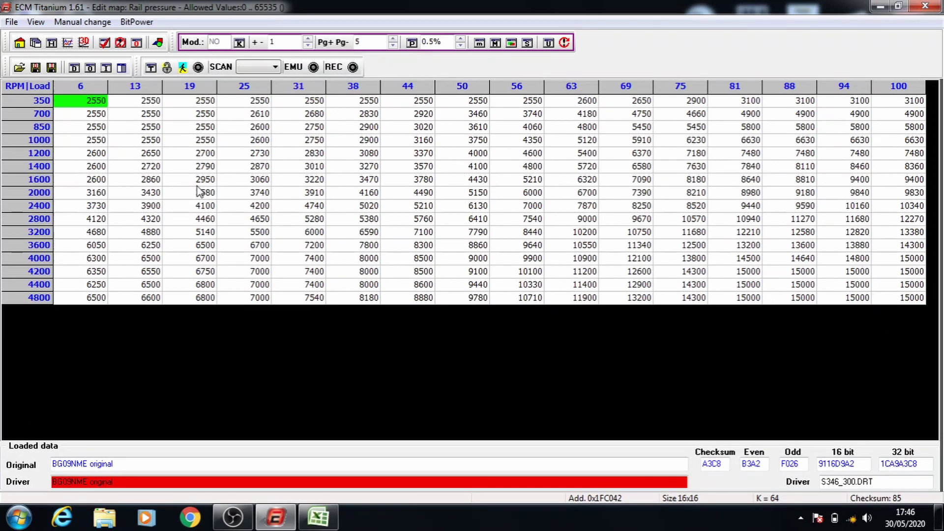
left_click_drag(193, 136, 909, 298)
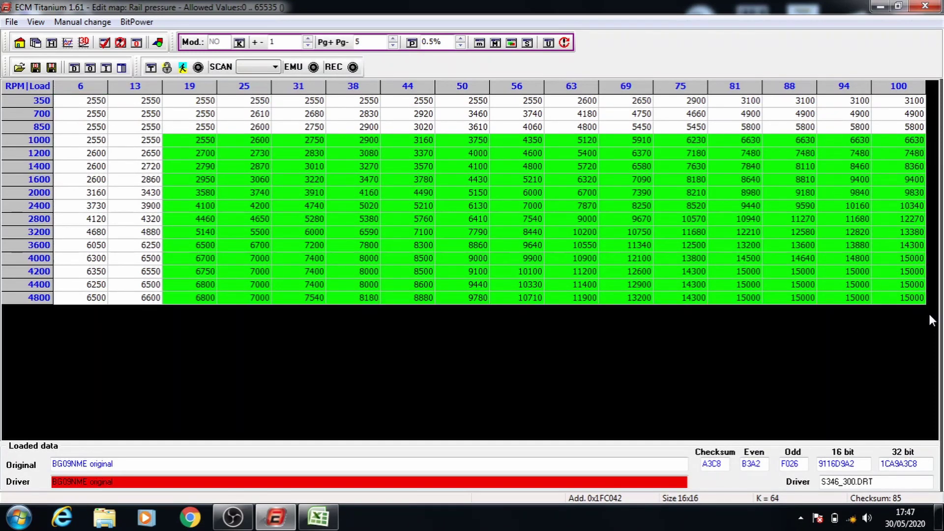
left_click(412, 42)
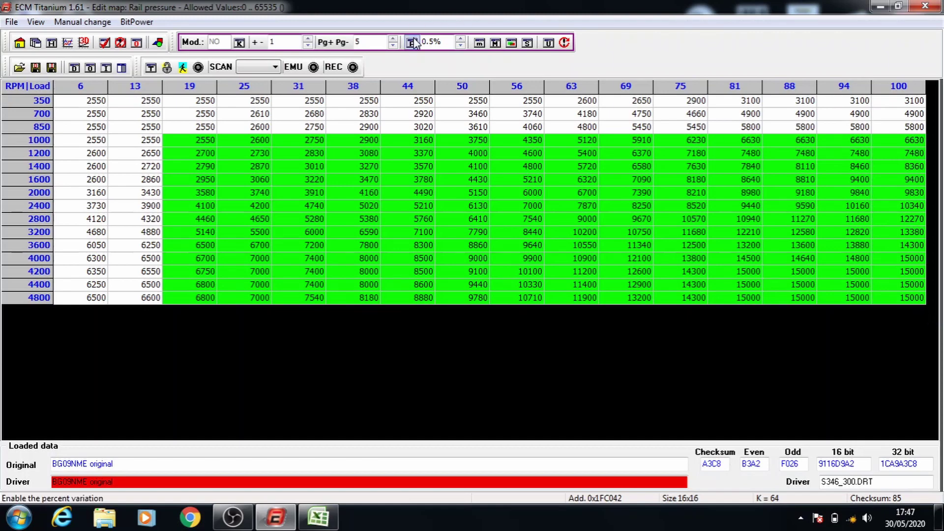
key("plus")
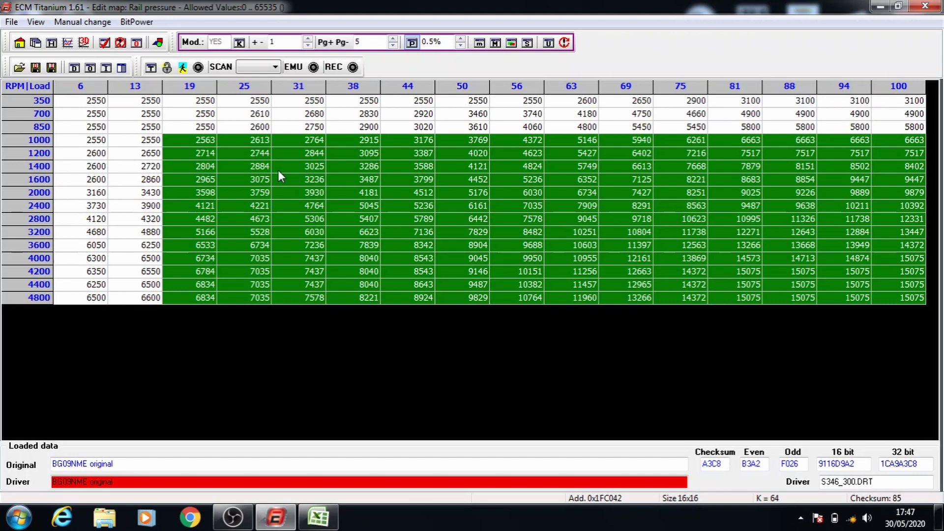
left_click_drag(278, 164, 904, 306)
key("plus")
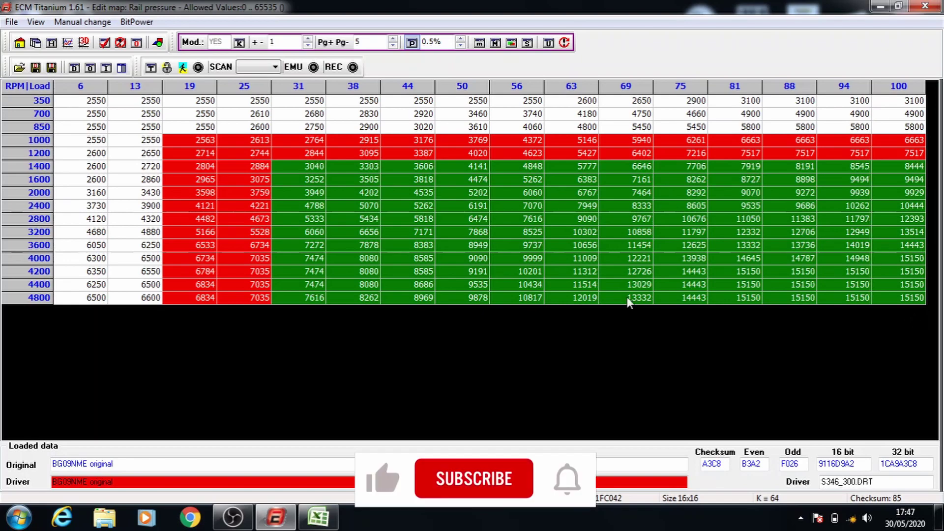
Step: Add 0.5% to the Rail pressure blocks from 2000 RPM/load 44 and 2800 RPM/load 56 through 4800 RPM/load 100
left_click_drag(430, 193, 923, 298)
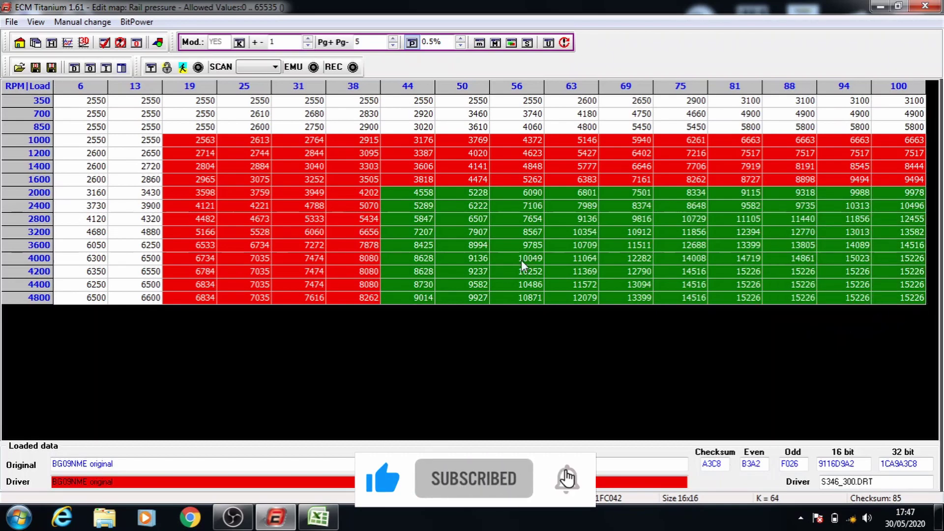
key("plus")
left_click(509, 222)
left_click_drag(510, 223, 904, 293)
key("plus")
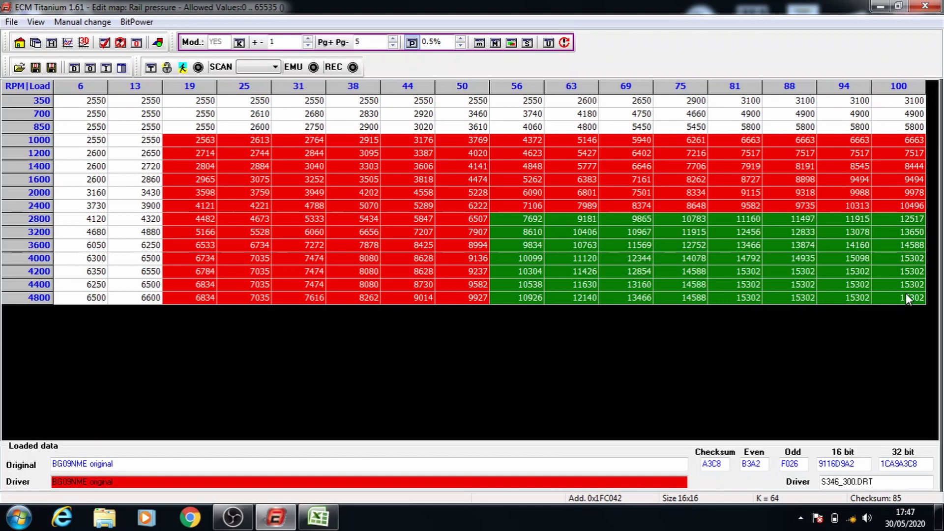
Step: Add 0.5% to the blocks from 3600 RPM/load 69 and 4200 RPM/load 81 through 4800 RPM/load 100, and save and exit Rail pressure
left_click_drag(633, 250, 756, 270)
left_click_drag(869, 285, 892, 299)
key("plus")
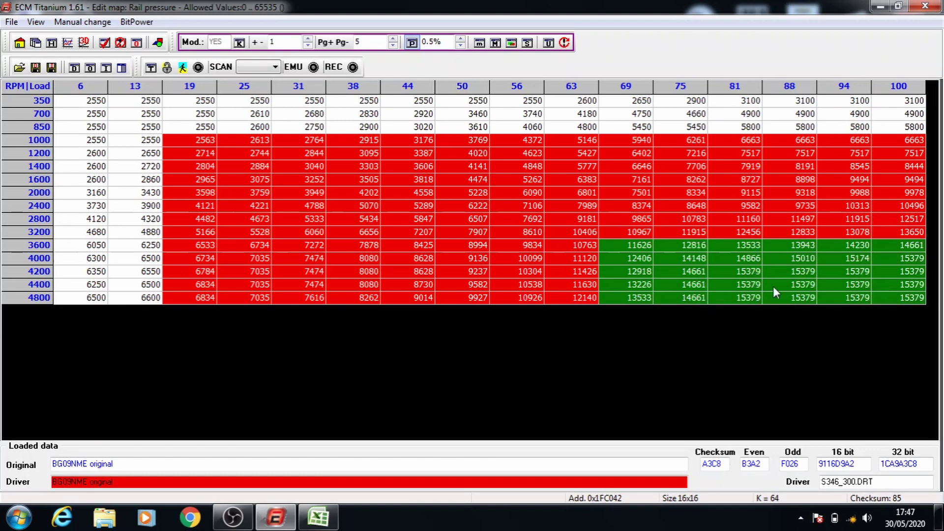
left_click_drag(747, 272, 875, 298)
key("plus")
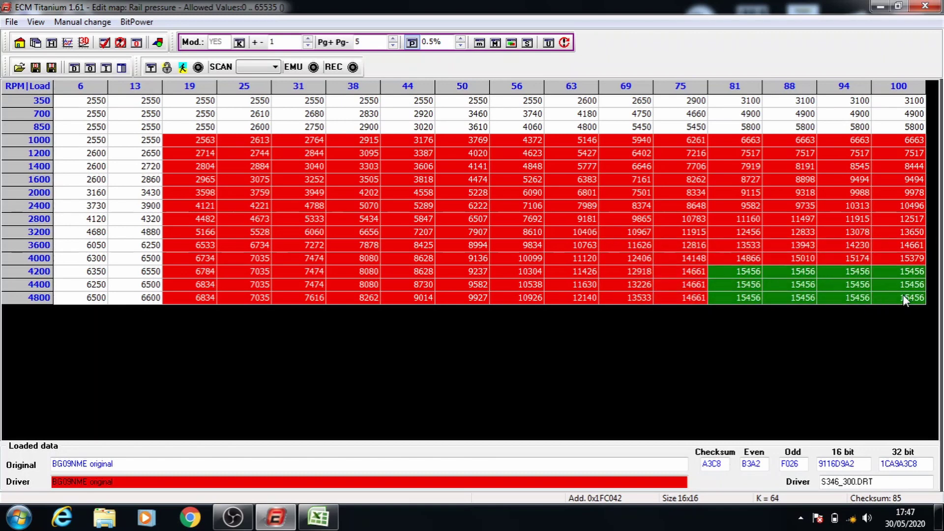
left_click(925, 6)
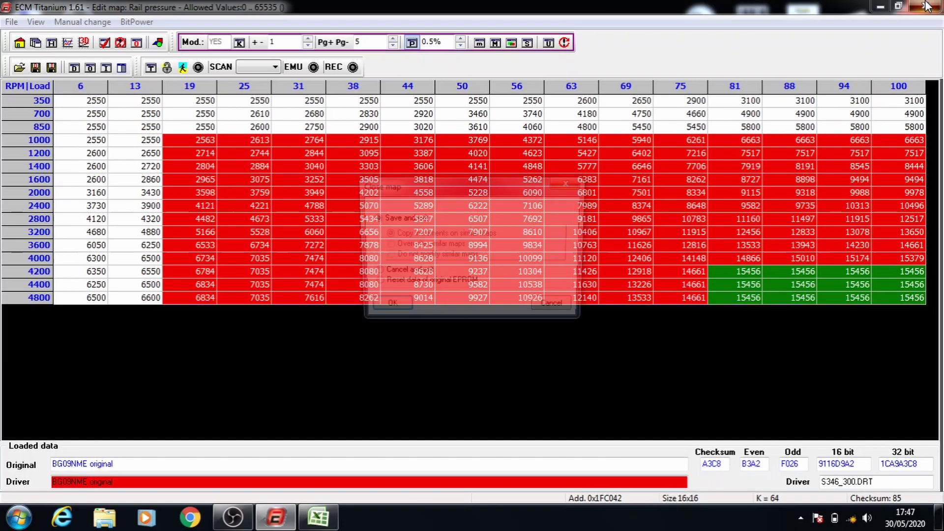
left_click(405, 311)
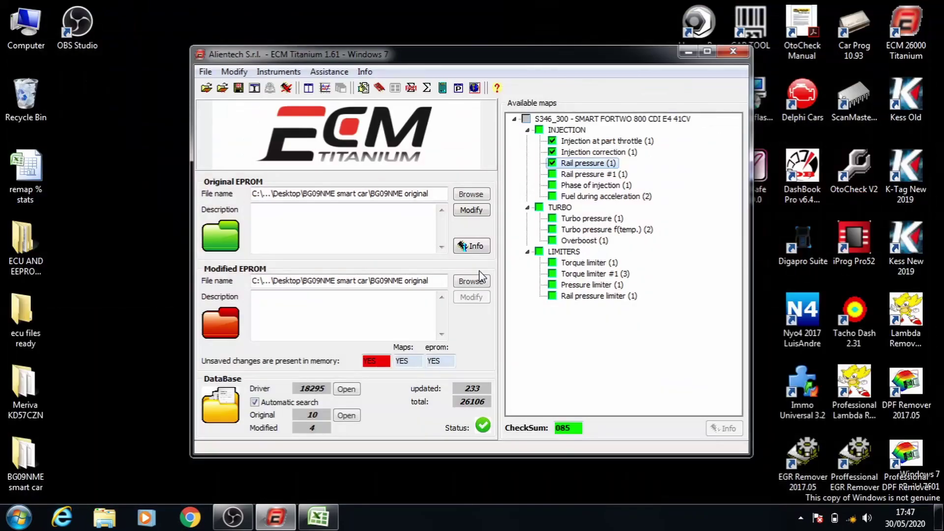
double_click(609, 175)
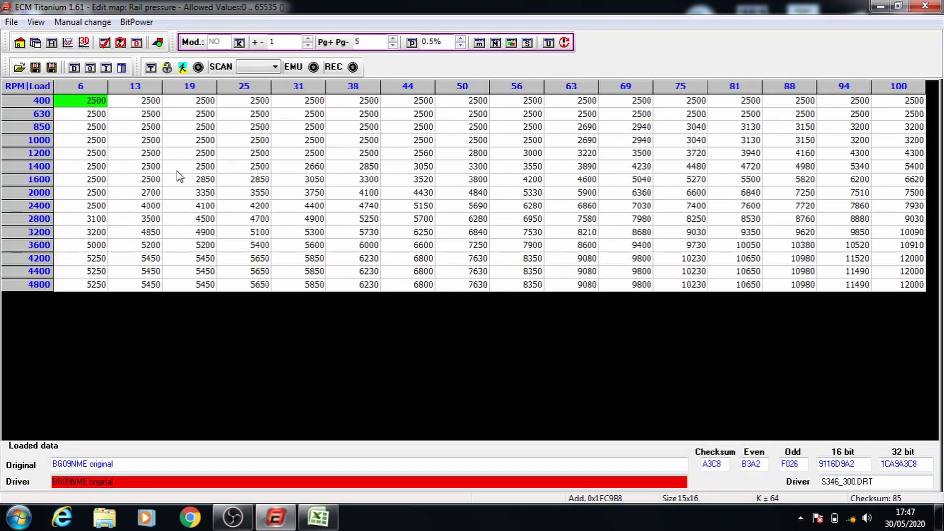
left_click_drag(193, 141, 906, 291)
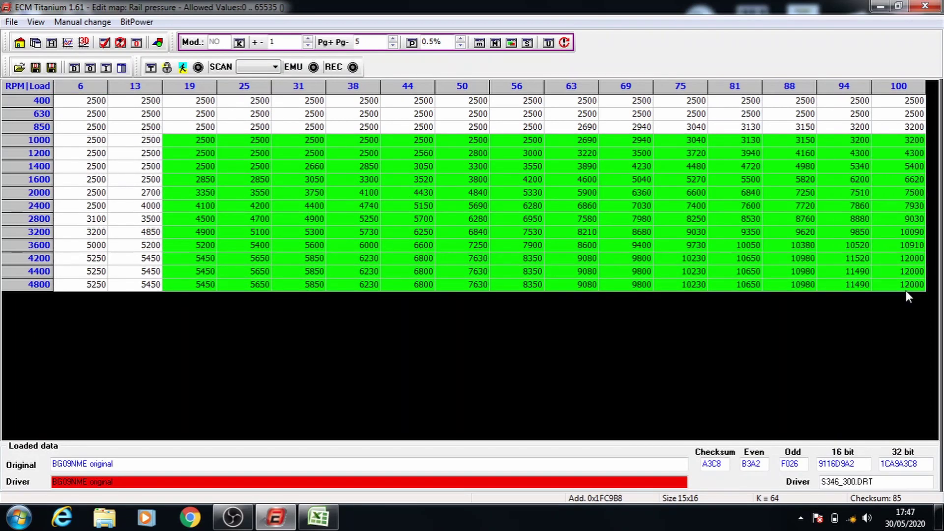
key("Page_Up")
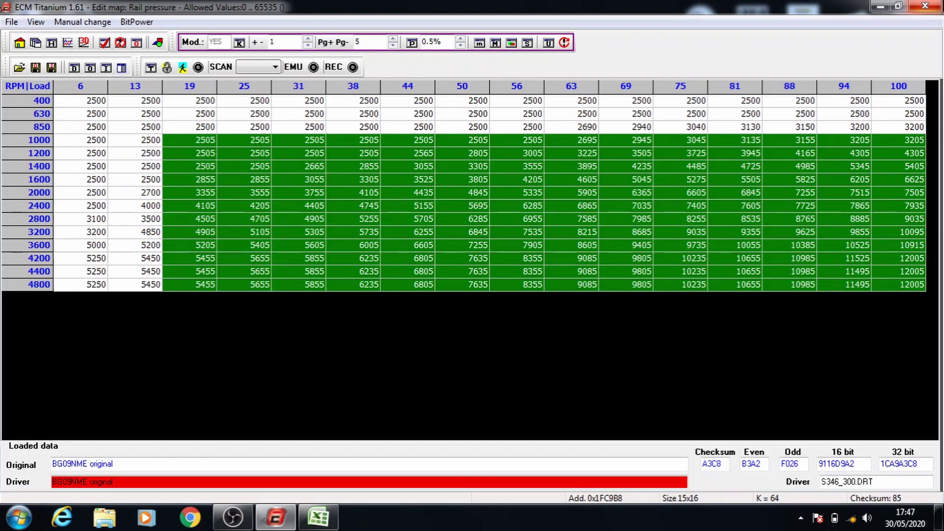
left_click(924, 5)
left_click(422, 273)
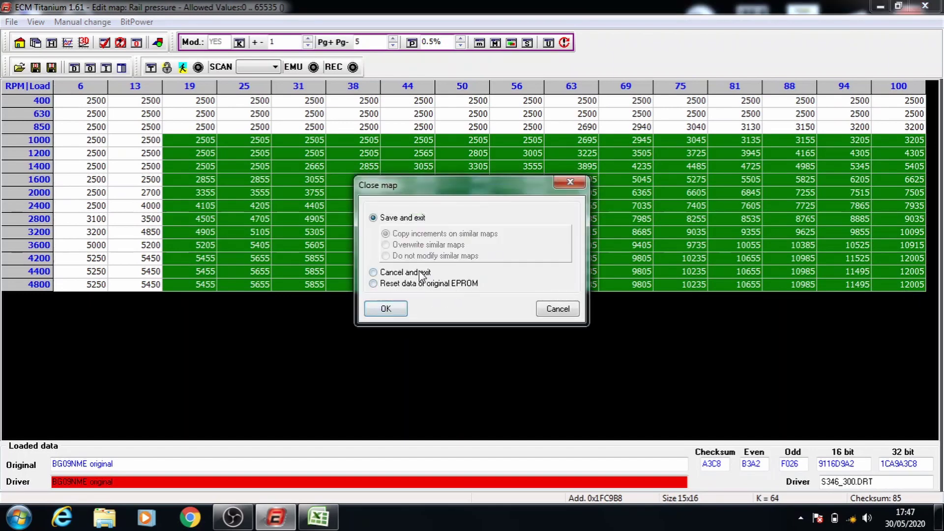
left_click(388, 309)
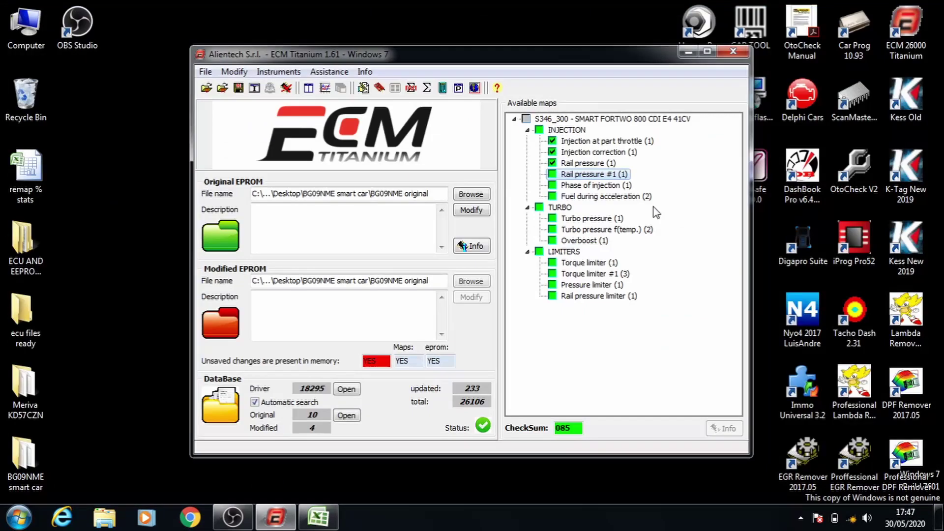
Step: In the Rail pressure #1 map, add 0.5% to the blocks from 1000 RPM/load 19 and 1400 RPM/load 31 through 4800 RPM/load 100
double_click(604, 175)
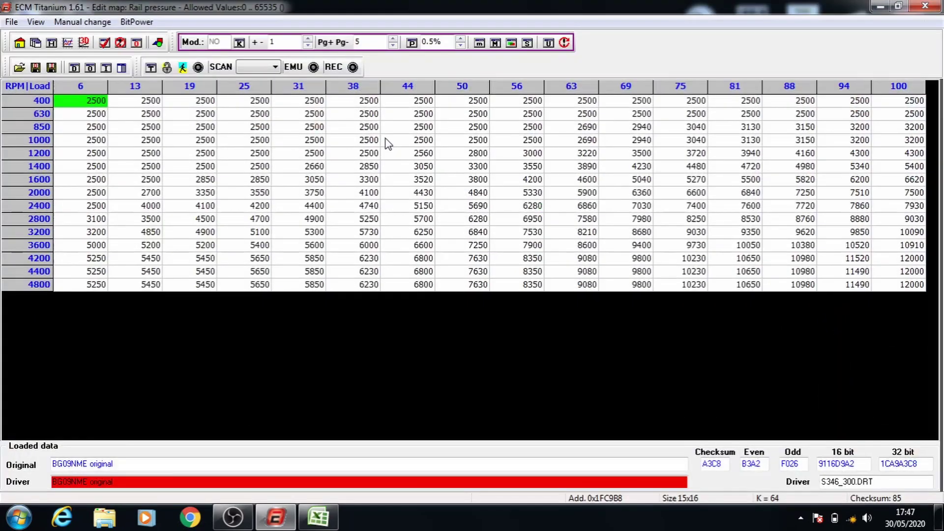
left_click_drag(211, 141, 911, 293)
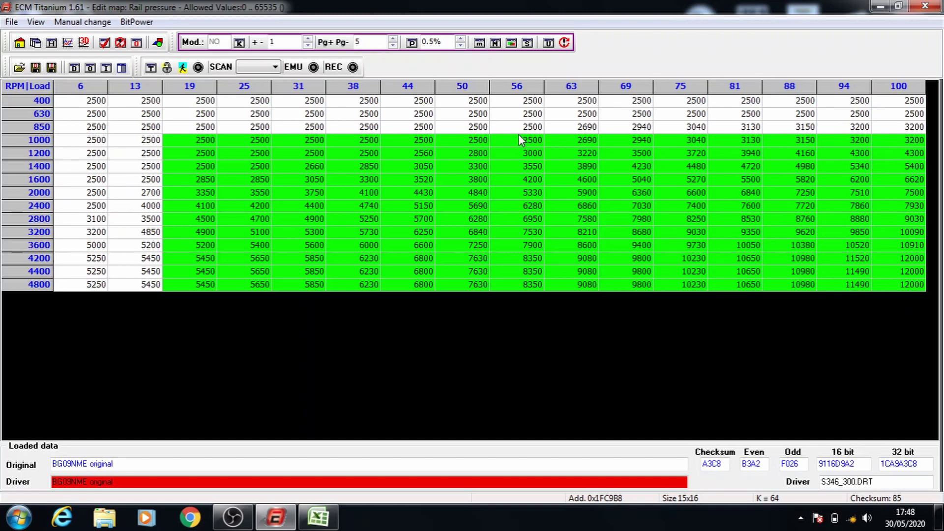
left_click(411, 43)
key("plus")
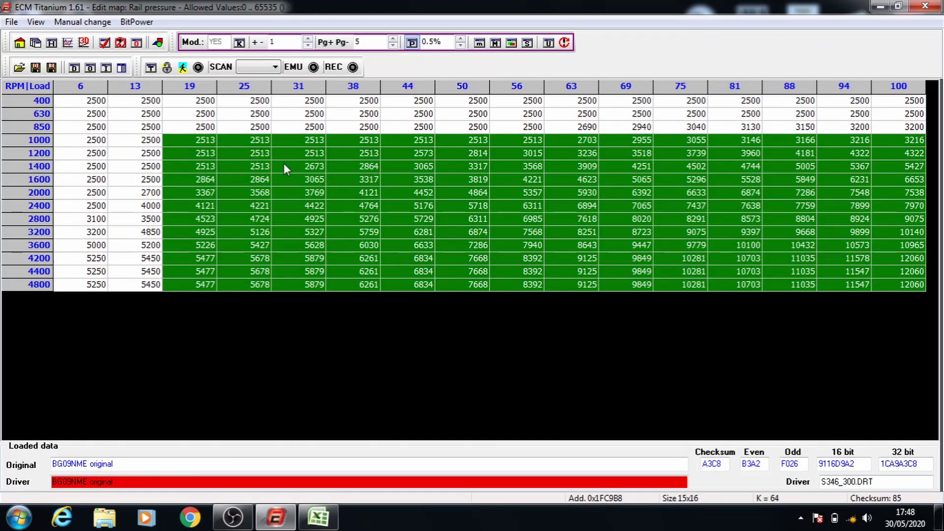
left_click_drag(284, 165, 604, 266)
left_click_drag(770, 269, 866, 290)
key("plus")
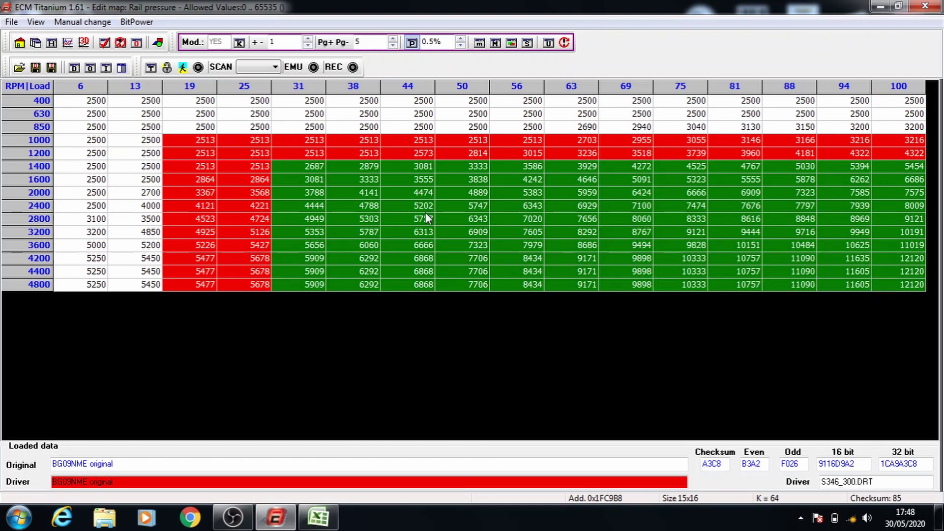
Step: Add 0.5% to the Rail pressure #1 blocks from 2000 RPM/load 44 and 2800 RPM/load 56 through 4800 RPM/load 100
left_click_drag(418, 198, 906, 295)
key("plus")
left_click_drag(522, 218, 881, 291)
key("plus")
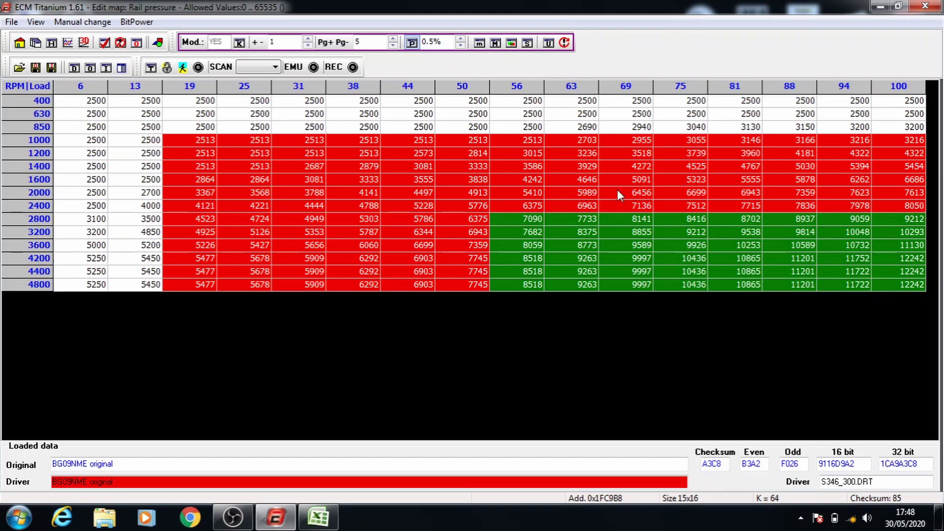
Step: Add 0.5% to the blocks from 3600 RPM/load 69 and 4400 RPM/load 81 through 4800 RPM/load 100, and close the Rail pressure #1 map
left_click_drag(621, 245, 922, 298)
key("plus")
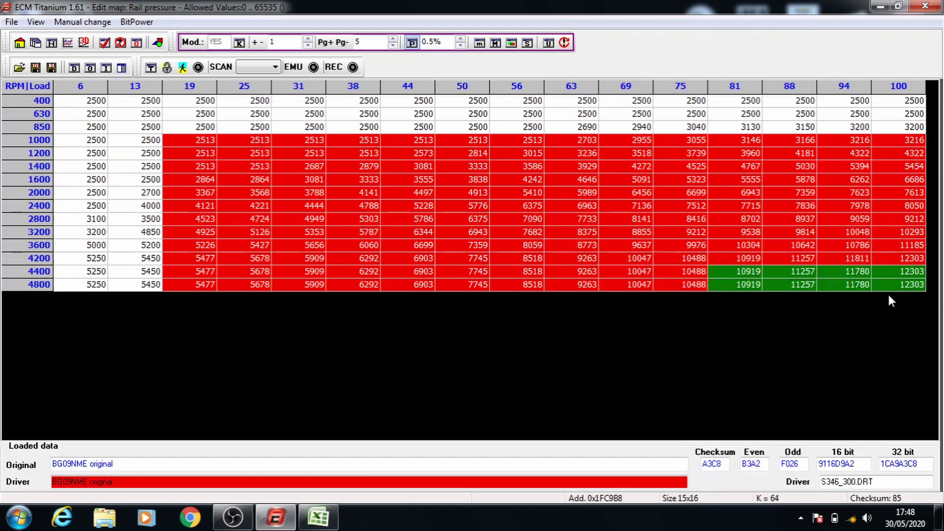
key("plus")
left_click(924, 6)
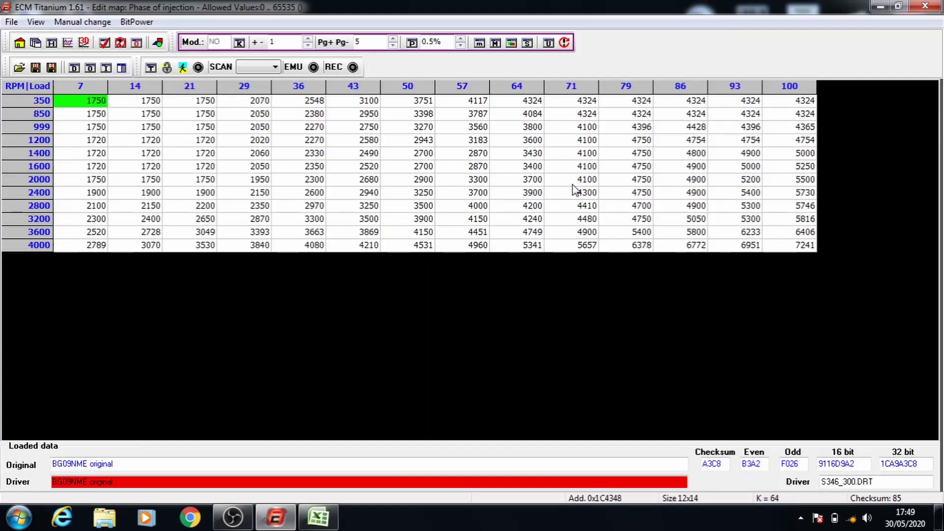
Step: In the Phase of injection map, add 0.5% to the blocks from 999 RPM/load 21 and 1200 RPM/load 29 through 4000 RPM/load 100
left_click(412, 42)
left_click_drag(209, 129, 786, 247)
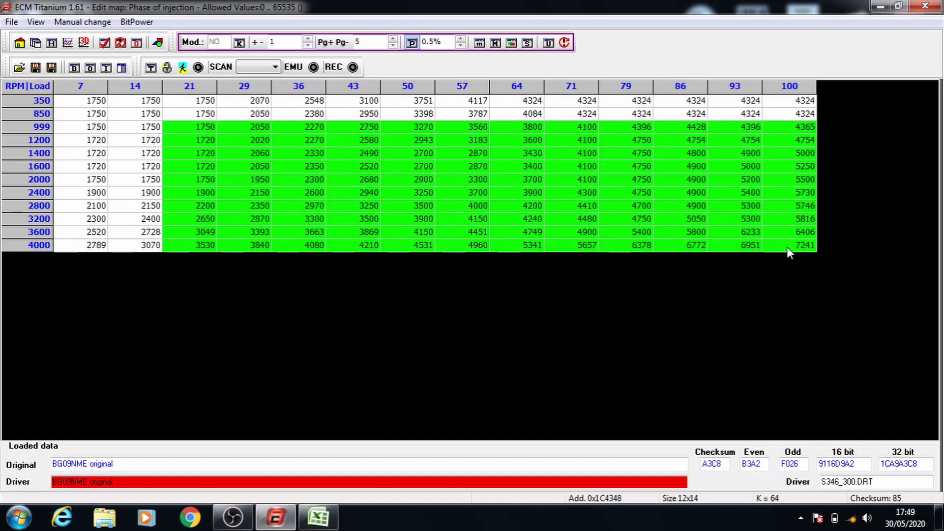
key("plus")
left_click(234, 139)
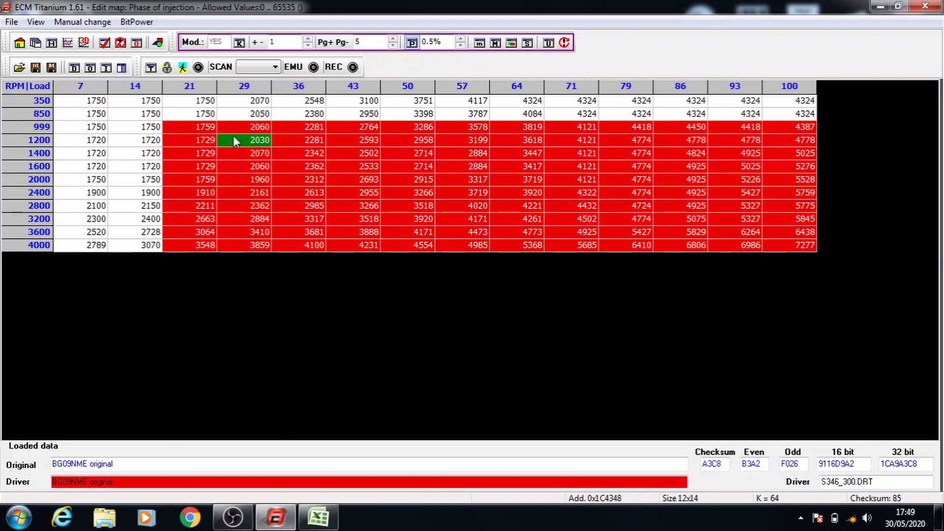
left_click_drag(233, 141, 399, 183)
left_click_drag(736, 226, 779, 251)
key("plus")
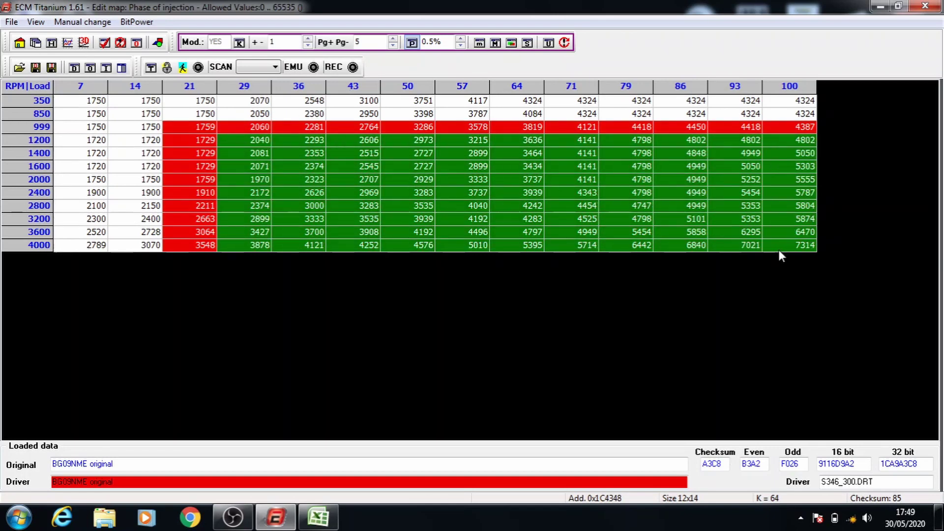
Step: Add 0.5% to the Phase of injection blocks from 1400 RPM/load 36 and 1600 RPM/load 43 through 4000 RPM/load 100
left_click_drag(296, 156, 553, 205)
key("plus")
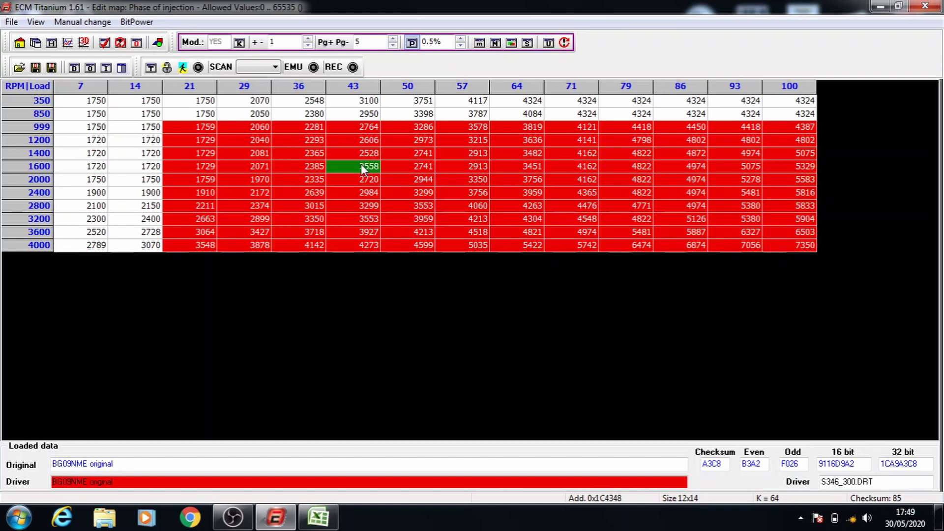
left_click_drag(361, 164, 796, 242)
key("plus")
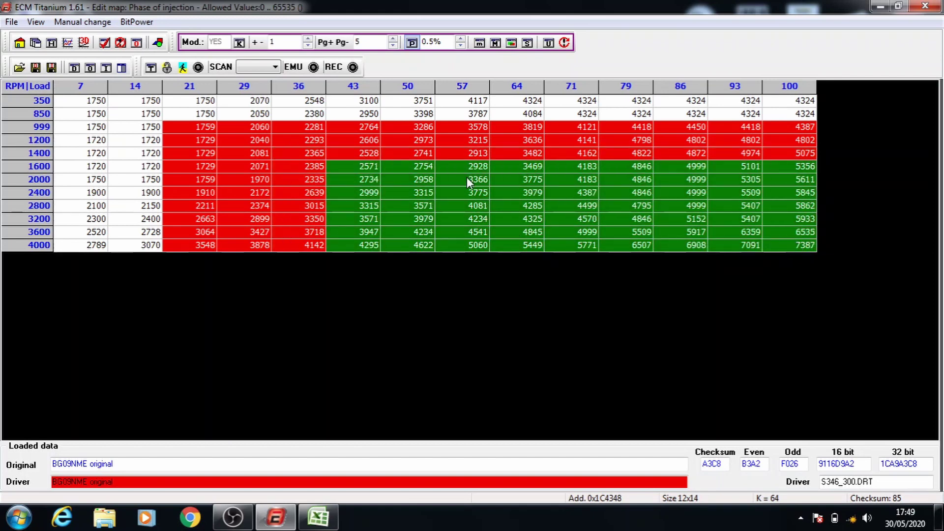
Step: Add 0.5% to each block running to 4000 RPM/load 100 from 2000 RPM/load 50, 2400 RPM/load 57 and 2800 RPM/load 64
left_click_drag(409, 179, 783, 244)
key("plus")
left_click_drag(489, 193, 755, 242)
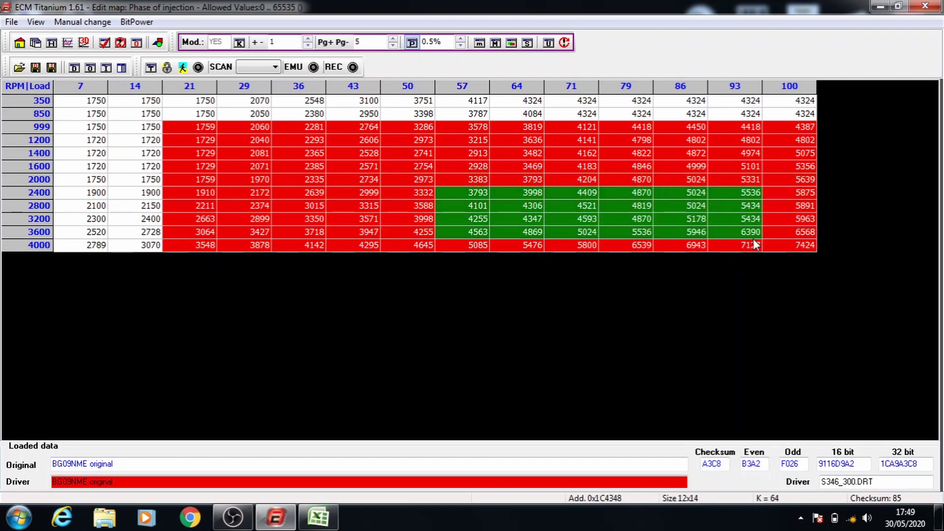
key("plus")
left_click_drag(531, 207, 781, 244)
key("plus")
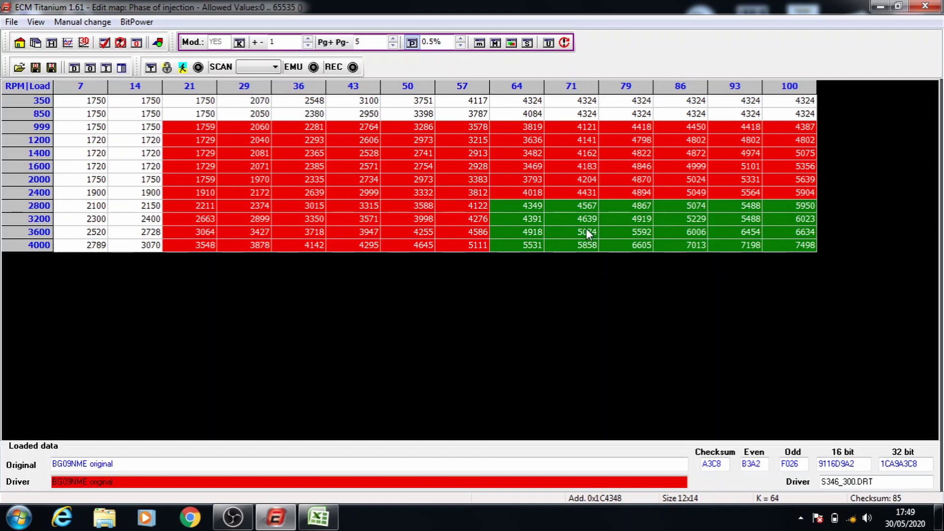
Step: Add 0.5% to the Phase of injection blocks from 3200 RPM/load 71, 3600/79 and 4000/86 through 4000 RPM/load 100, and save and close the map
key("plus")
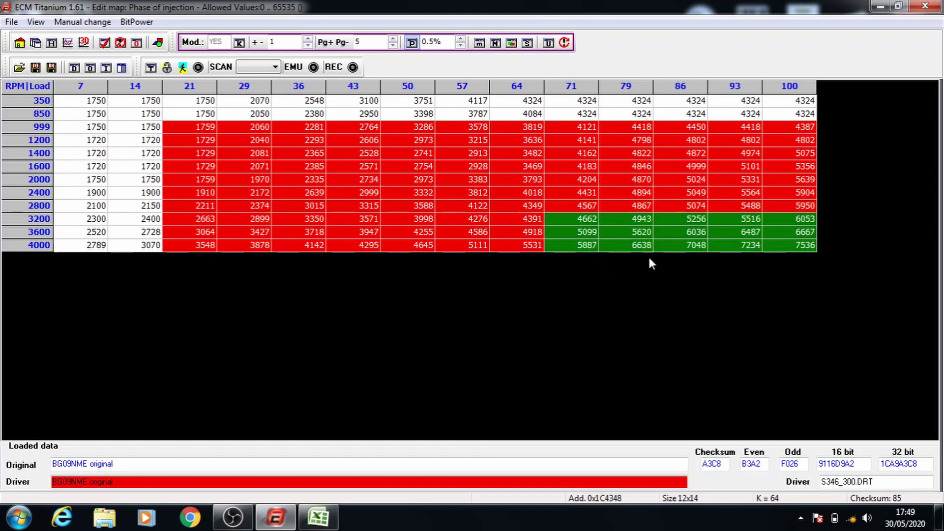
left_click_drag(640, 232, 794, 245)
key("plus")
key("plus")
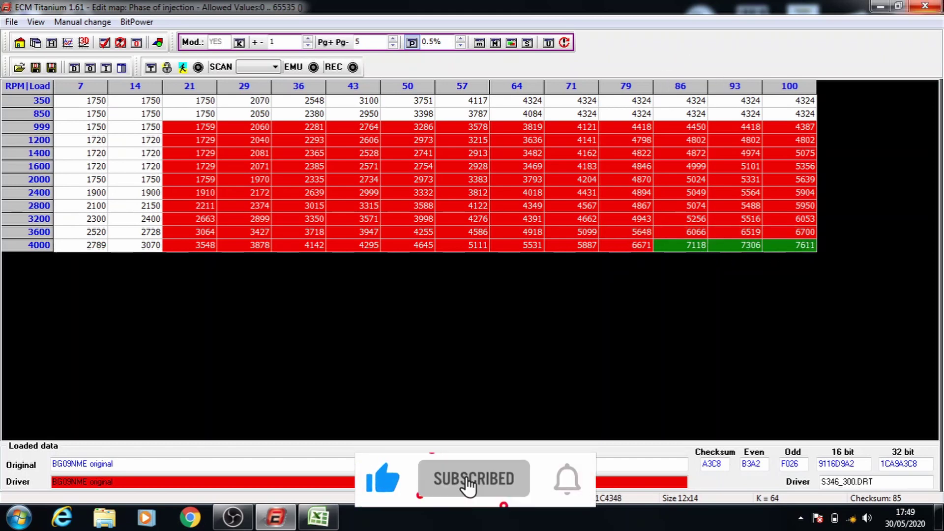
left_click(925, 6)
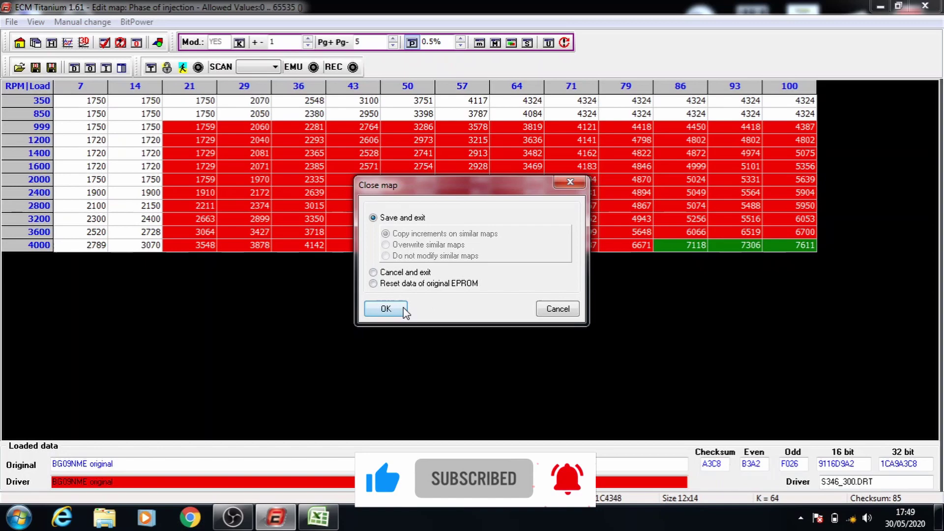
left_click(386, 309)
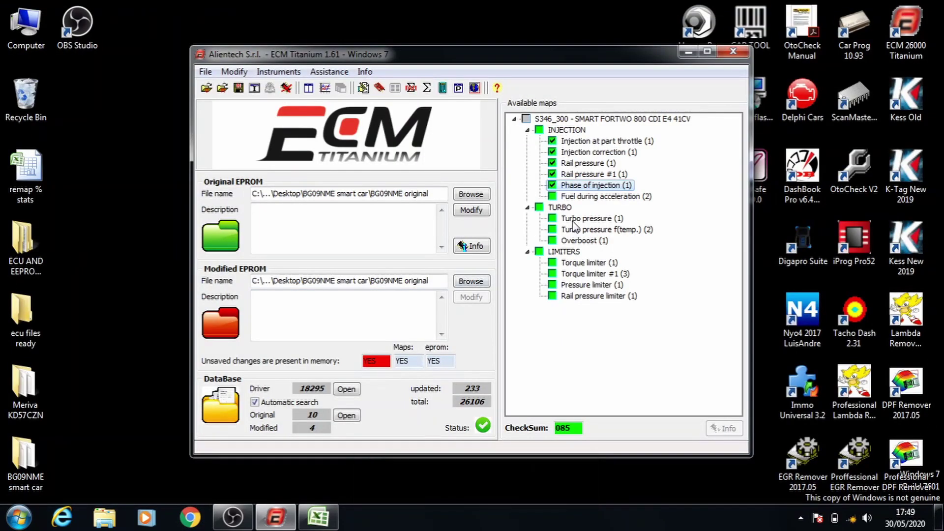
Step: Open the Fuel during acceleration map and check the stage 1 fuel percentage in the Excel spreadsheet
double_click(583, 196)
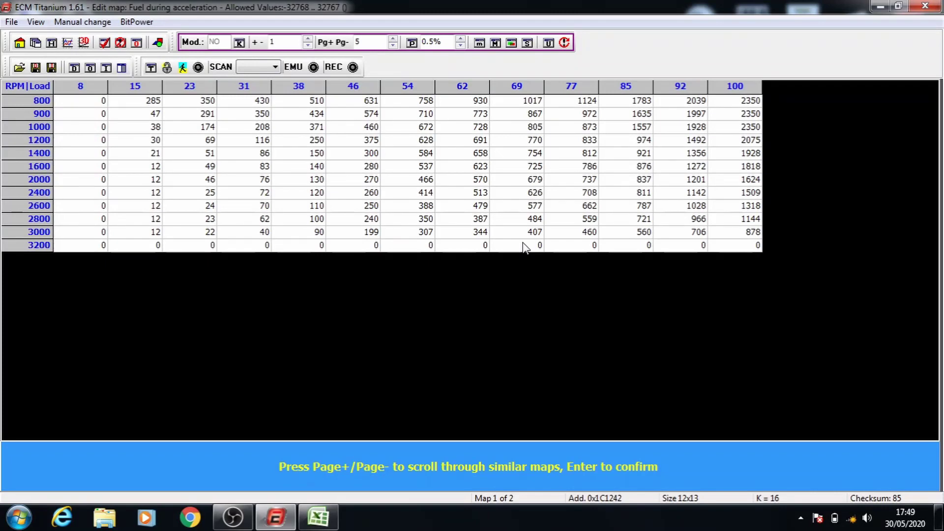
left_click(318, 516)
left_click(342, 249)
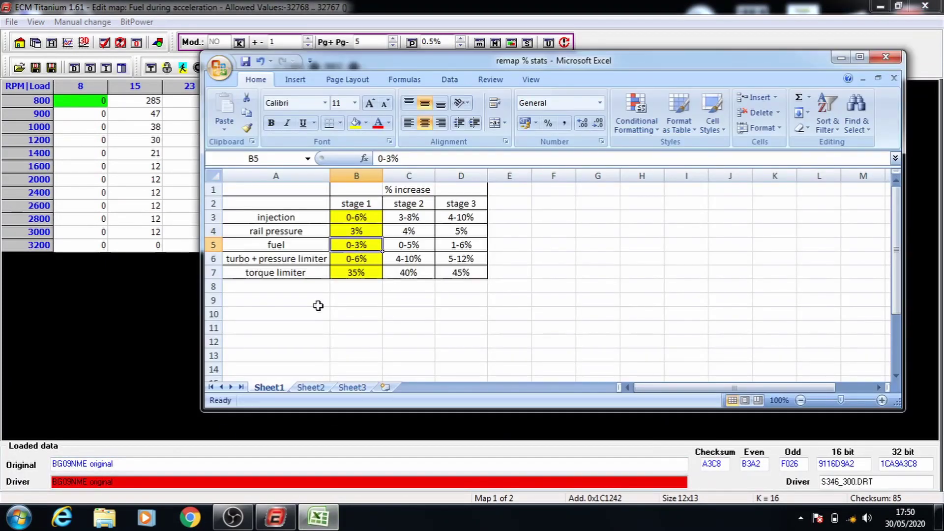
left_click(150, 288)
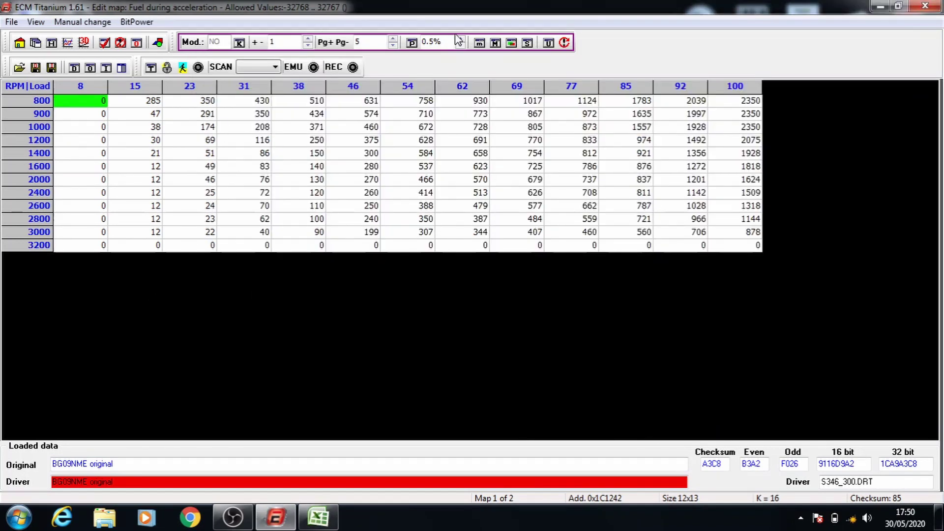
Step: Enable percent variation and add 0.5% to the blocks from 1000 RPM/load 23, 1200/31 and 1400/38 through 3200 RPM/load 100
left_click(412, 43)
left_click_drag(186, 127, 740, 249)
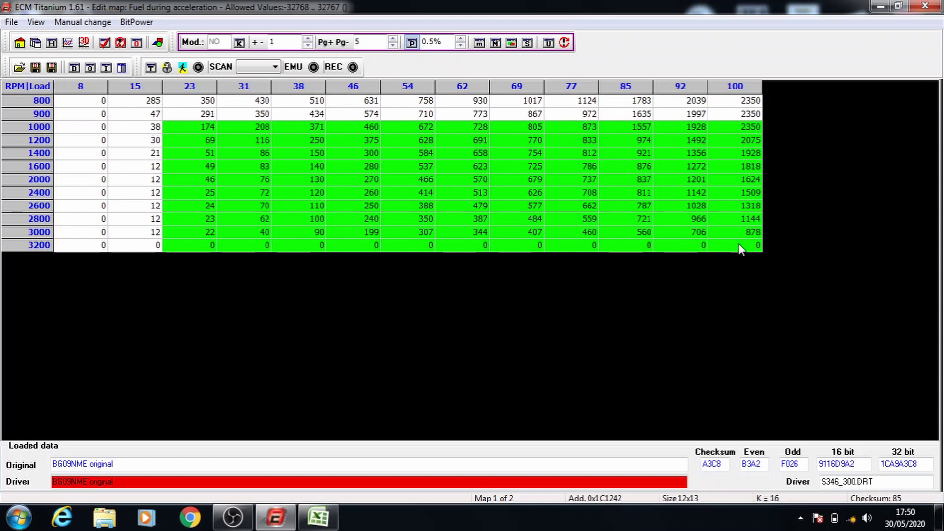
key("plus")
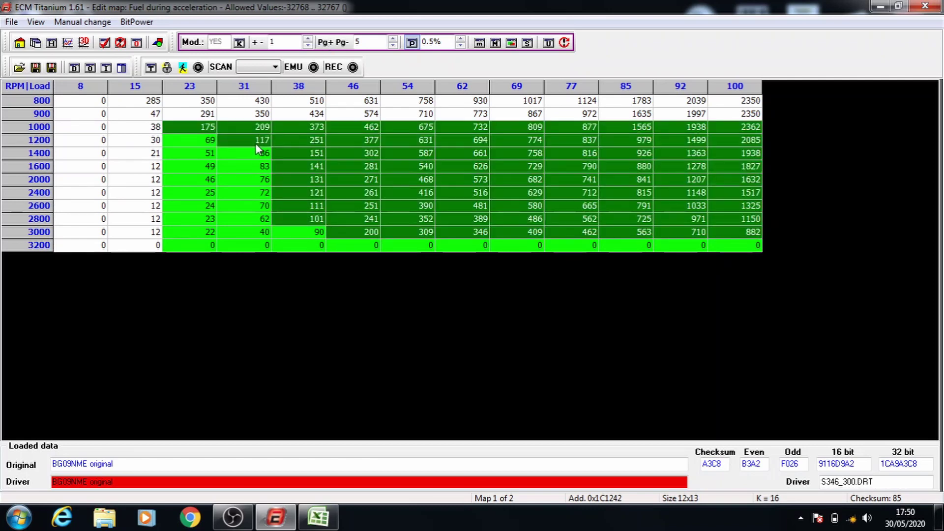
left_click_drag(251, 143, 727, 248)
key("plus")
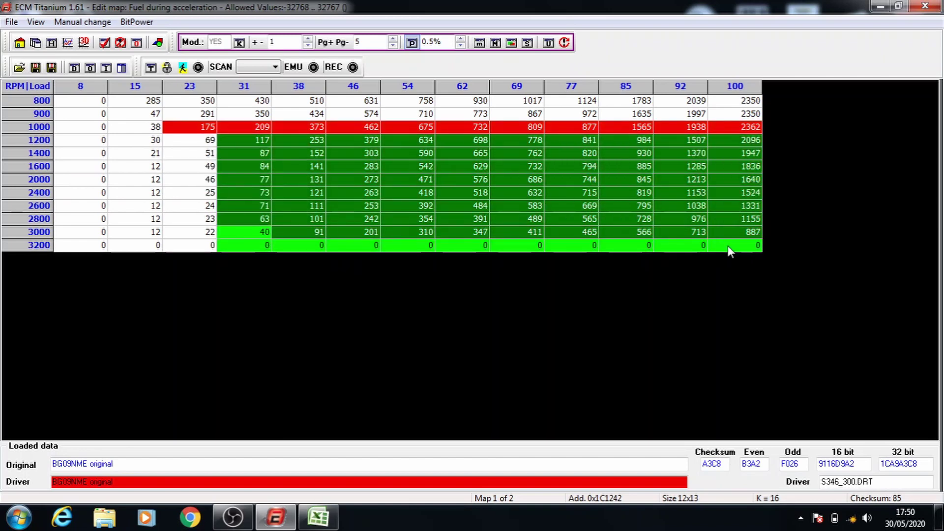
left_click_drag(283, 153, 749, 245)
key("plus")
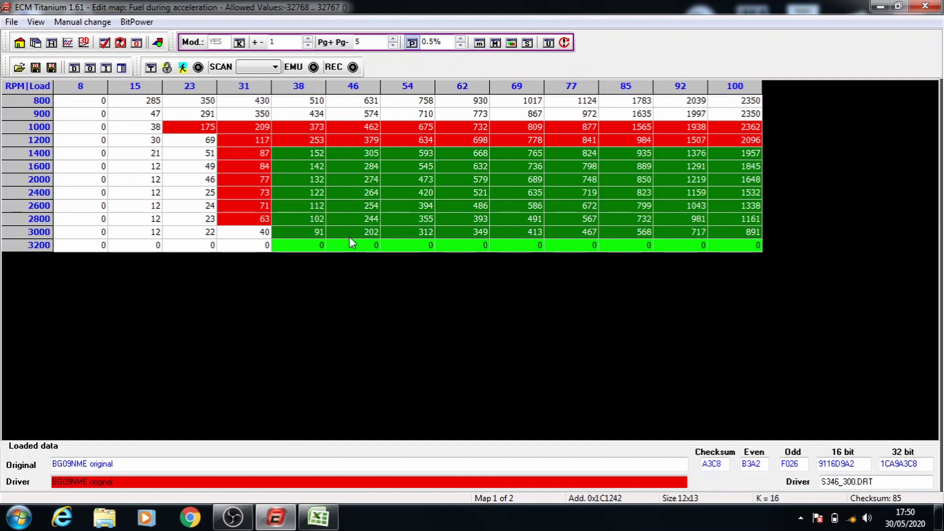
Step: Add 0.5% to the blocks from 1600 RPM/load 46, 2000/54 and 2400/62 through 3200 RPM/load 100, and save and close the fuel map
left_click_drag(344, 165, 737, 250)
key("plus")
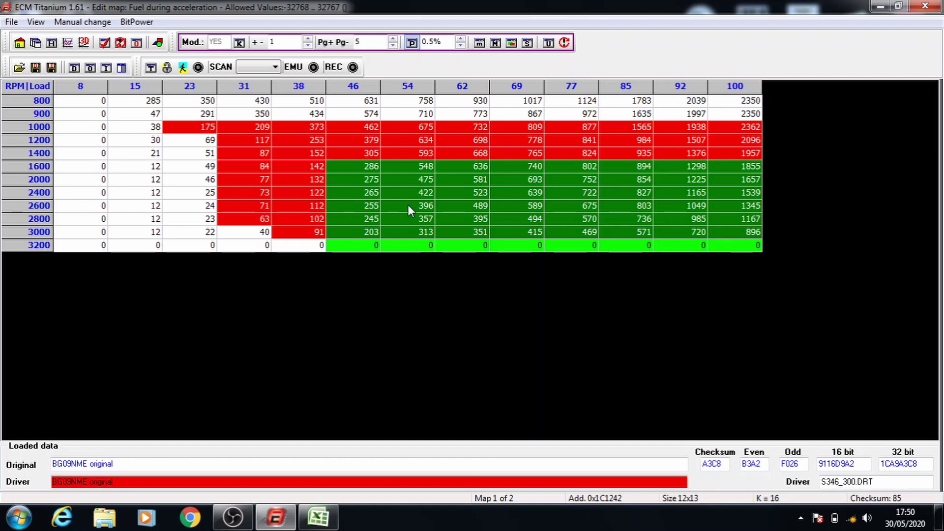
left_click_drag(411, 182, 736, 247)
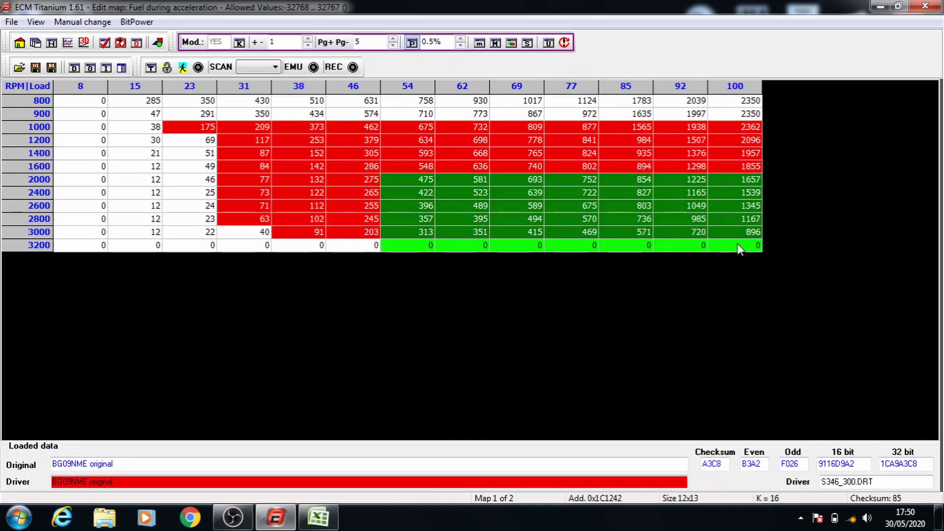
key("plus")
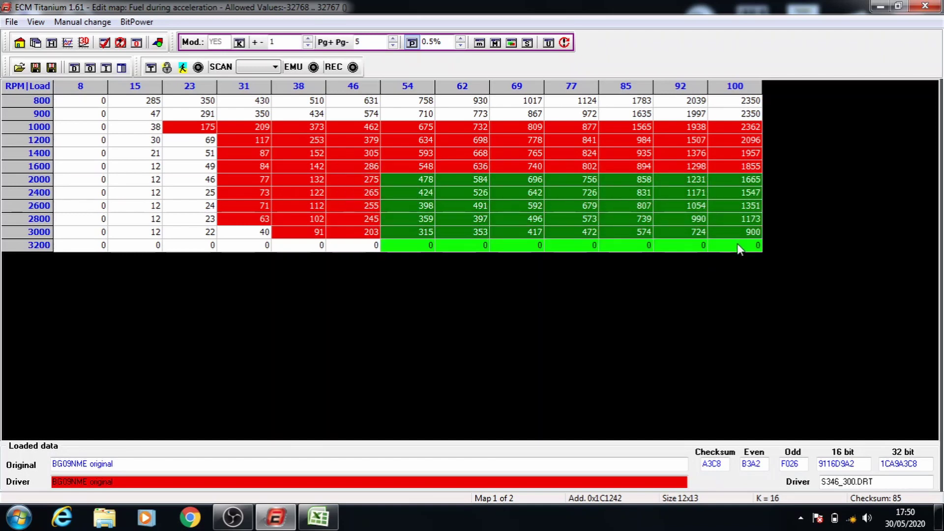
left_click_drag(480, 195, 736, 260)
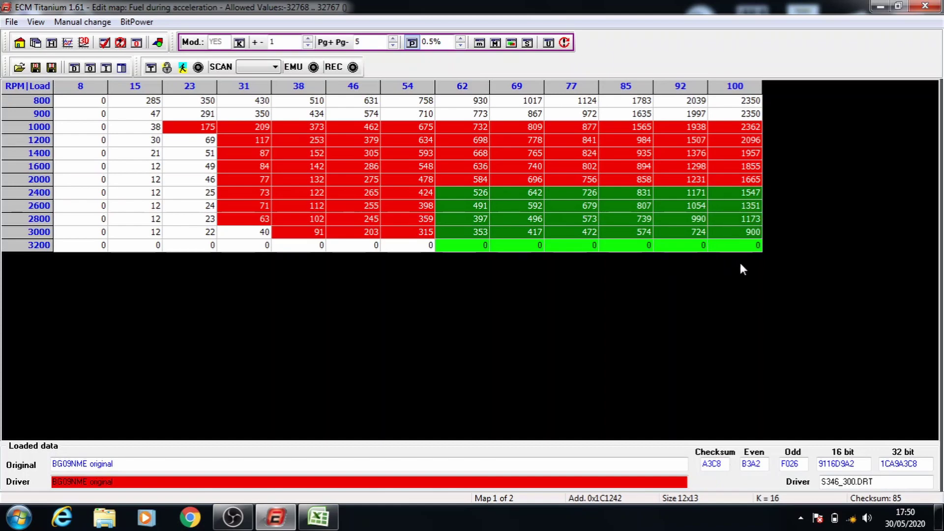
key("plus")
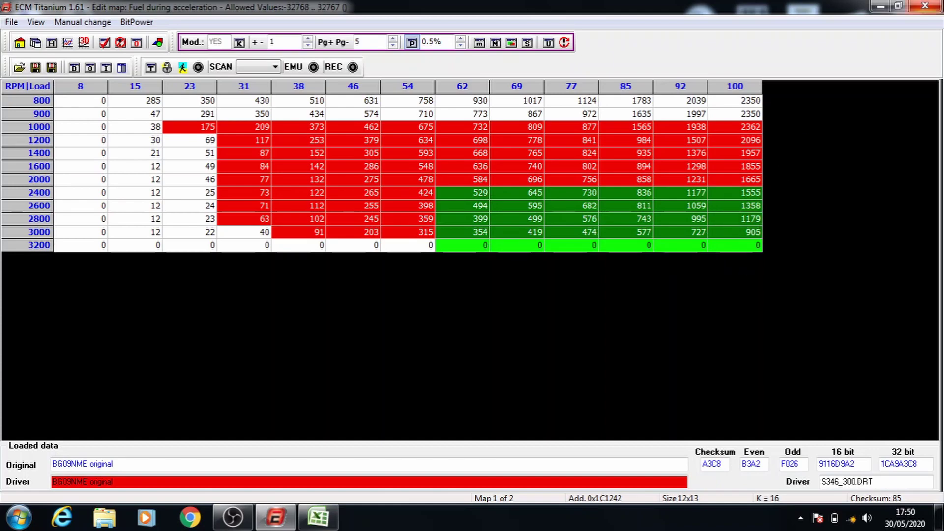
left_click(925, 6)
left_click(385, 308)
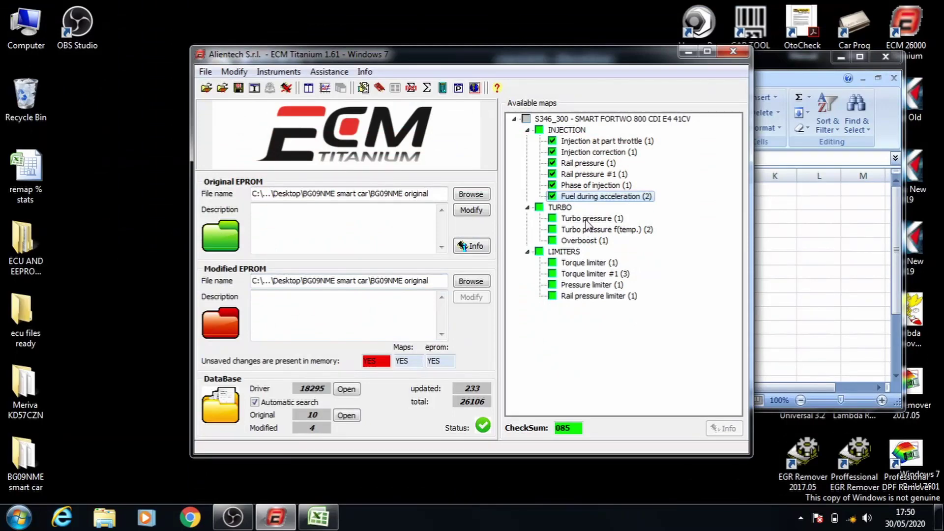
Step: Check the stage 1 turbo + pressure limiter percentage in the Excel spreadsheet and open the Turbo pressure map in ECM Titanium
left_click(318, 518)
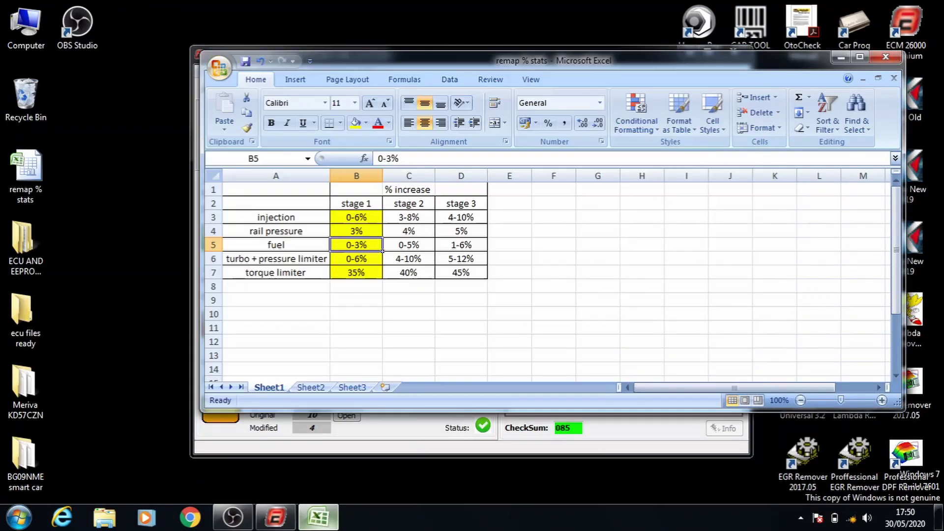
left_click(364, 272)
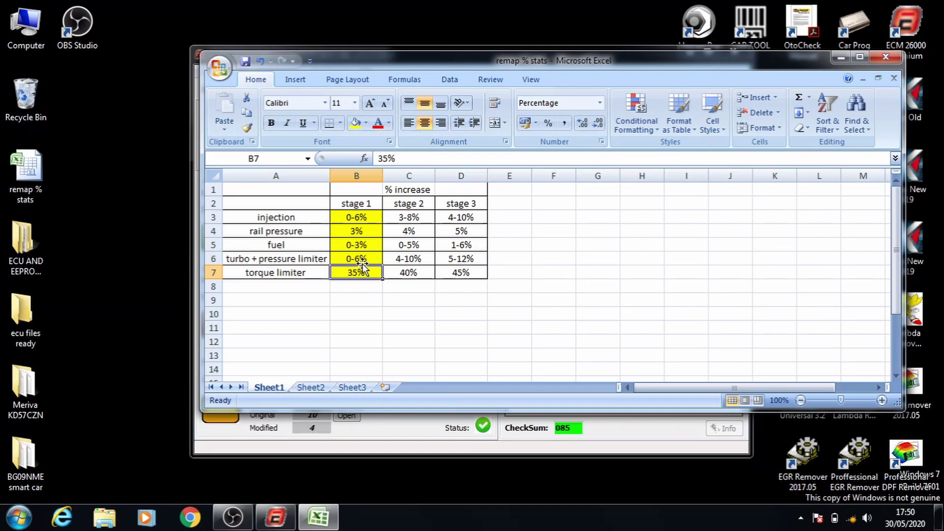
left_click(360, 261)
key("alt+Tab")
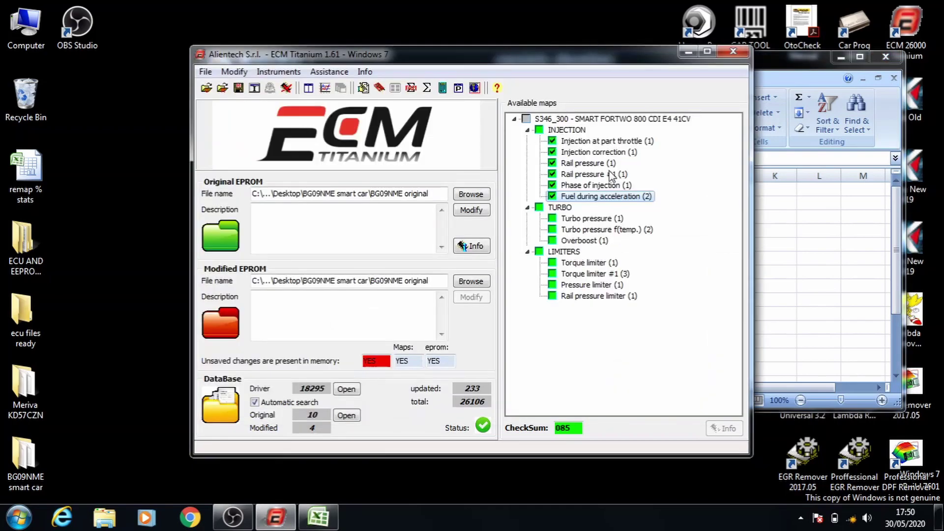
double_click(573, 218)
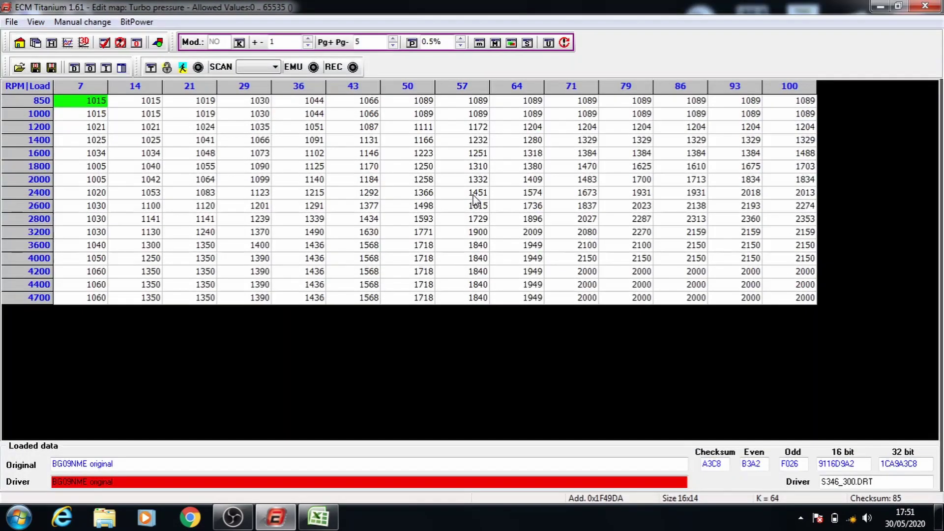
Step: With percent variation enabled, add 0.5% to the Turbo pressure blocks from 1000 RPM/load 21 and 1200 RPM/load 29 through 4700 RPM/load 100
left_click(180, 117)
left_click_drag(180, 117, 787, 296)
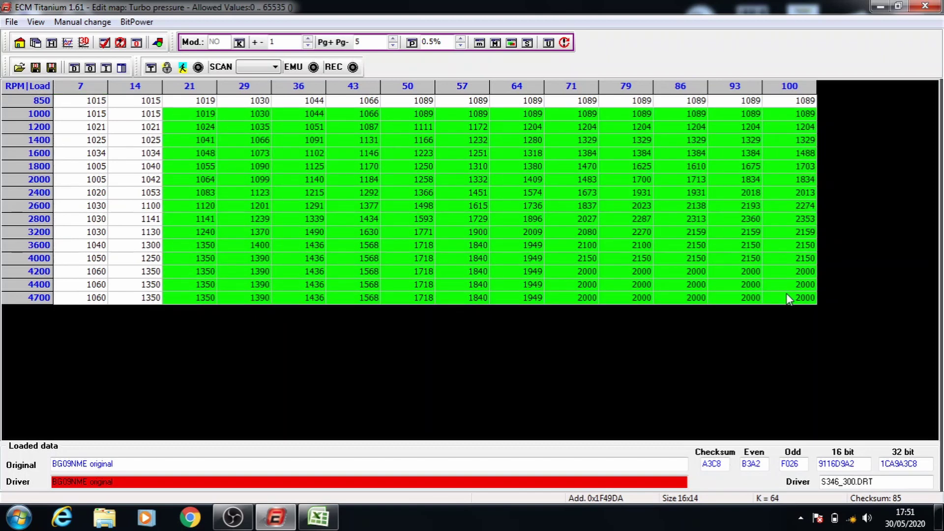
left_click(412, 42)
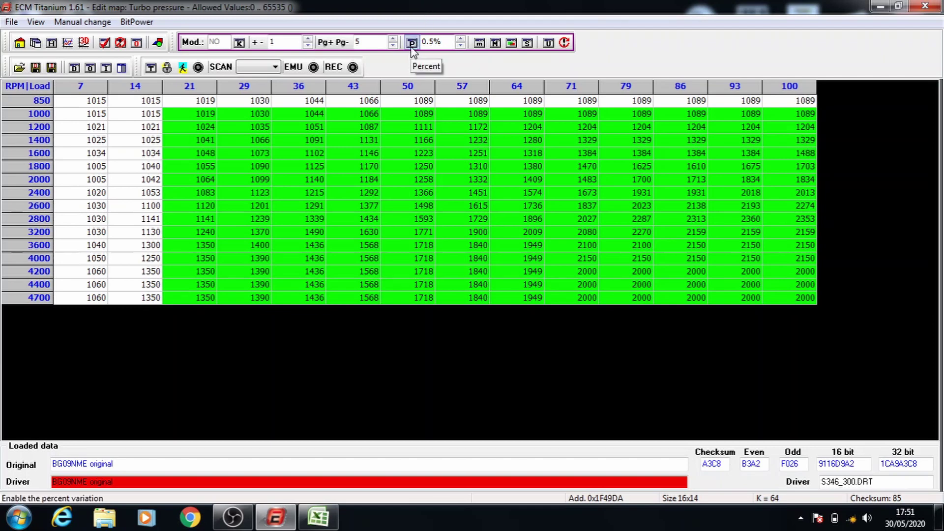
key("plus")
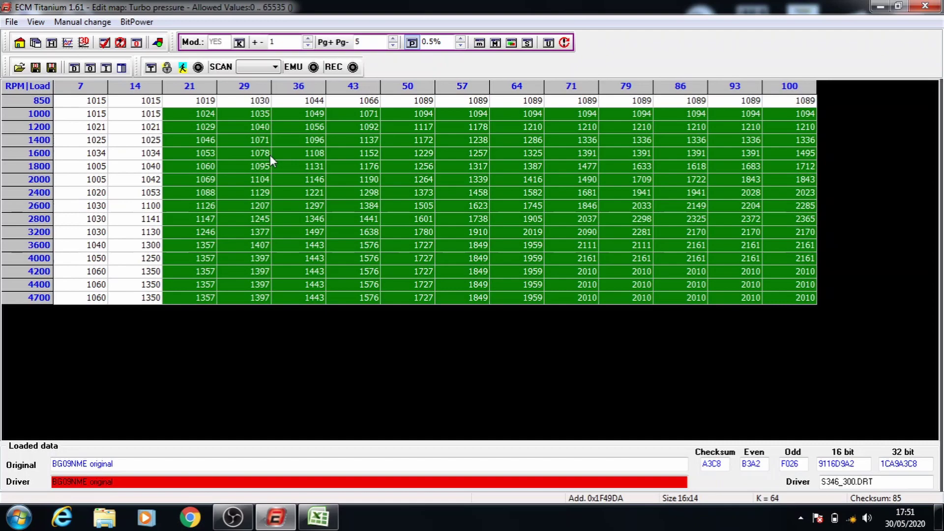
left_click_drag(255, 133, 792, 291)
key("plus")
Step: Add 0.5% to the Turbo pressure blocks from 1400 RPM/load 36 and 1600 RPM/load 43 through 4700 RPM/load 100
left_click_drag(315, 140, 465, 205)
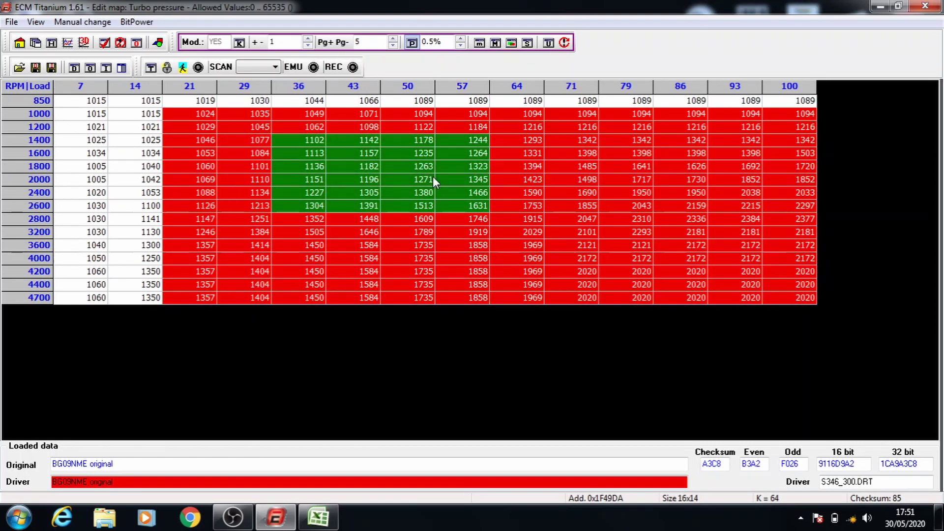
left_click_drag(433, 176, 787, 303)
key("plus")
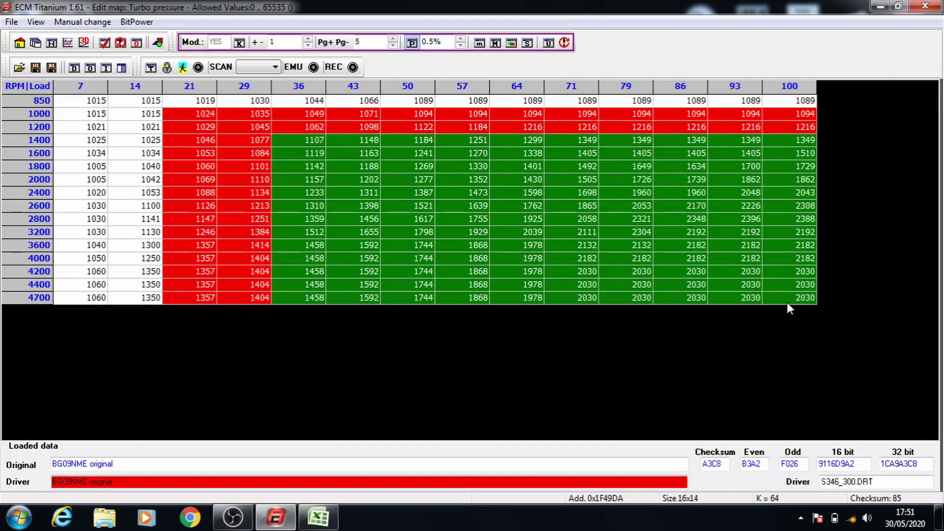
left_click_drag(367, 153, 794, 299)
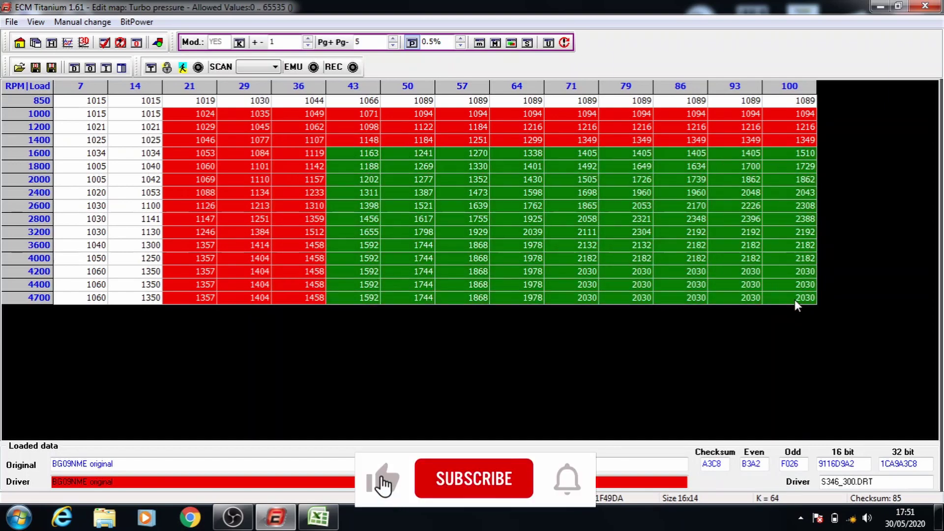
key("plus")
Step: Add 0.5% to the Turbo pressure blocks from 1800 RPM/load 50 and 2000 RPM/load 57 through 4700 RPM/load 100
left_click_drag(418, 167, 788, 328)
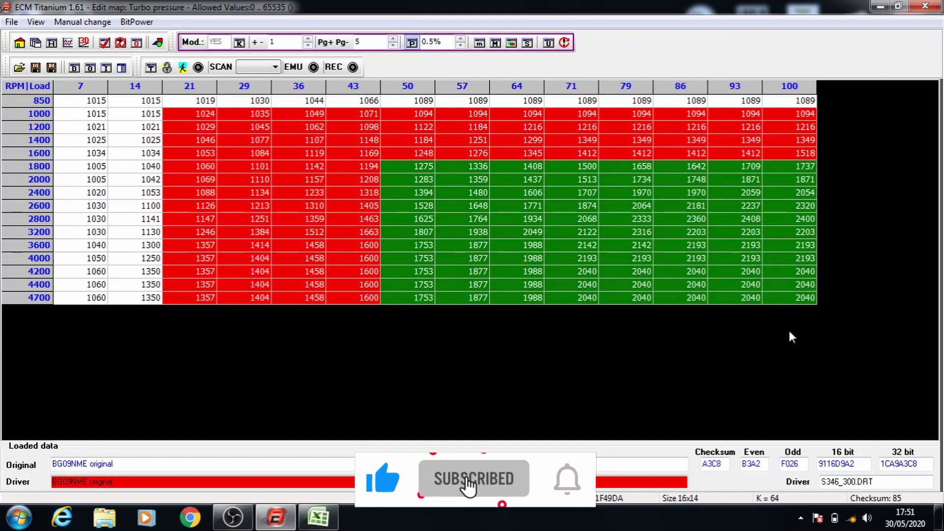
key("plus")
left_click_drag(452, 180, 810, 298)
key("plus")
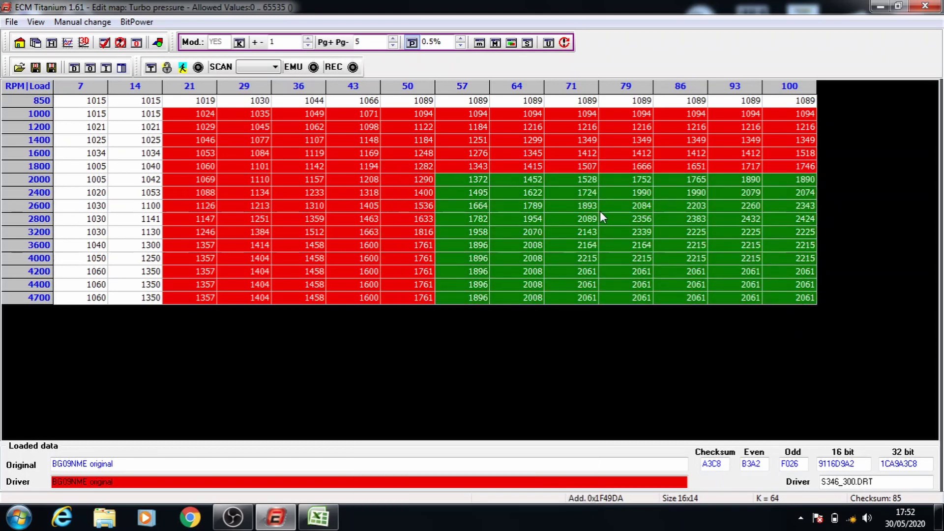
Step: Add 0.5% to each block running to 4700 RPM/load 100 from 2400 RPM/load 64, 2600 RPM/load 71 and 2800 RPM/load 79
left_click_drag(535, 192, 810, 305)
key("plus")
left_click_drag(576, 210, 802, 315)
key("plus")
left_click_drag(628, 217, 825, 286)
key("plus")
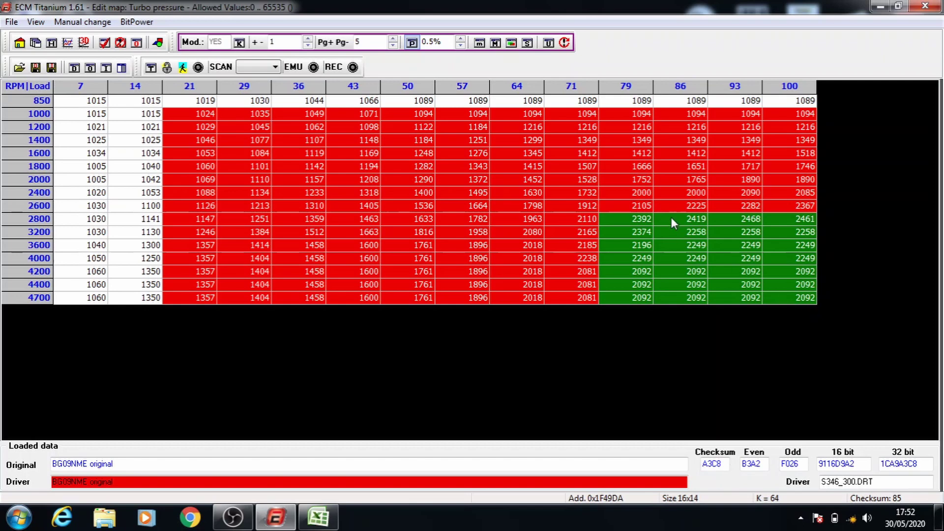
Step: Add 0.5% to the blocks from 3200 RPM/load 86, 3600/93 and 4000/100 through 4700 RPM/load 100, and save and close the Turbo pressure map
left_click_drag(679, 230, 810, 294)
key("plus")
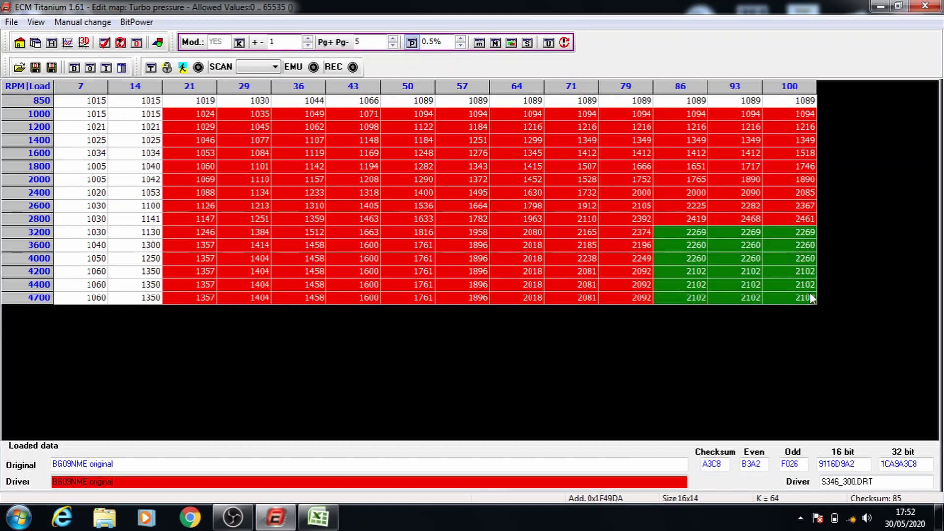
left_click_drag(733, 249, 745, 261)
key("plus")
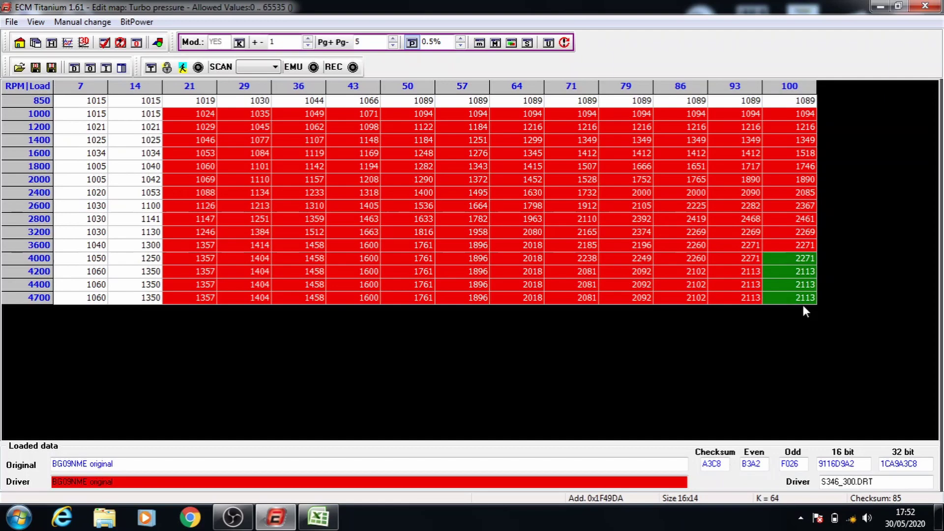
key("plus")
left_click(924, 6)
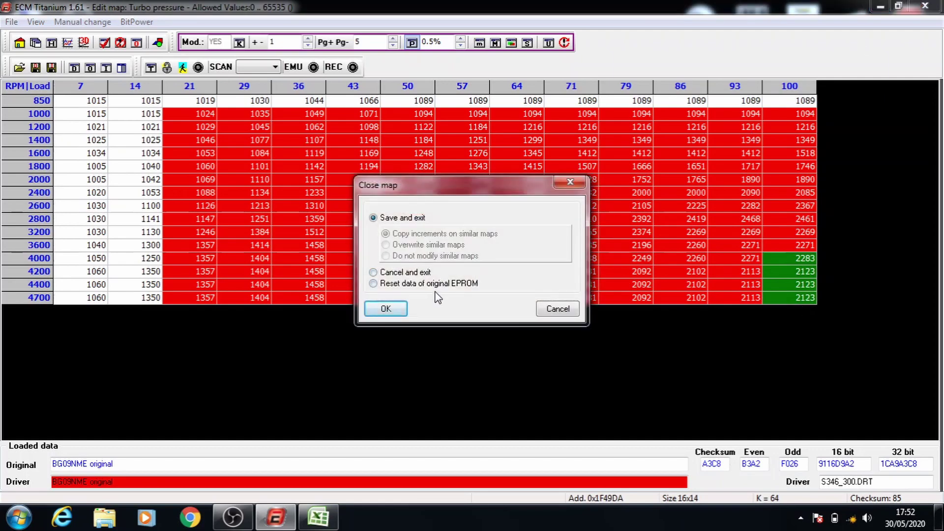
left_click(402, 309)
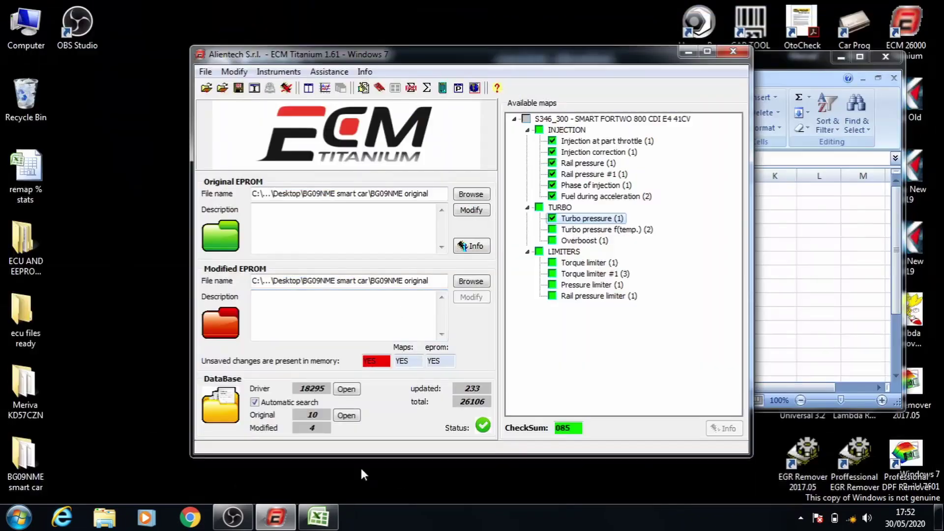
Step: Check the spreadsheet's stage 1 turbo percentage and add 1% to the Turbo pressure f(temp.) block from 1000 RPM/load 25 through 4500 RPM/load 100
left_click(318, 517)
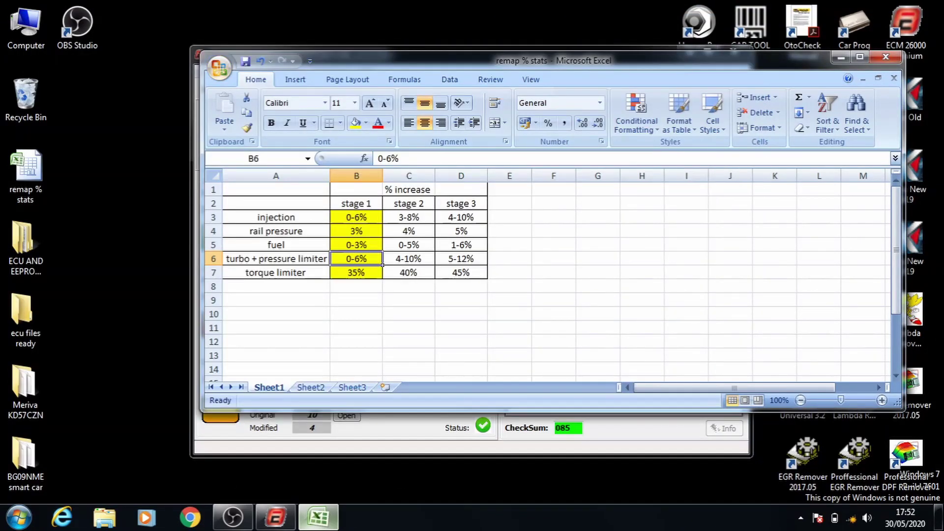
left_click(211, 47)
double_click(590, 229)
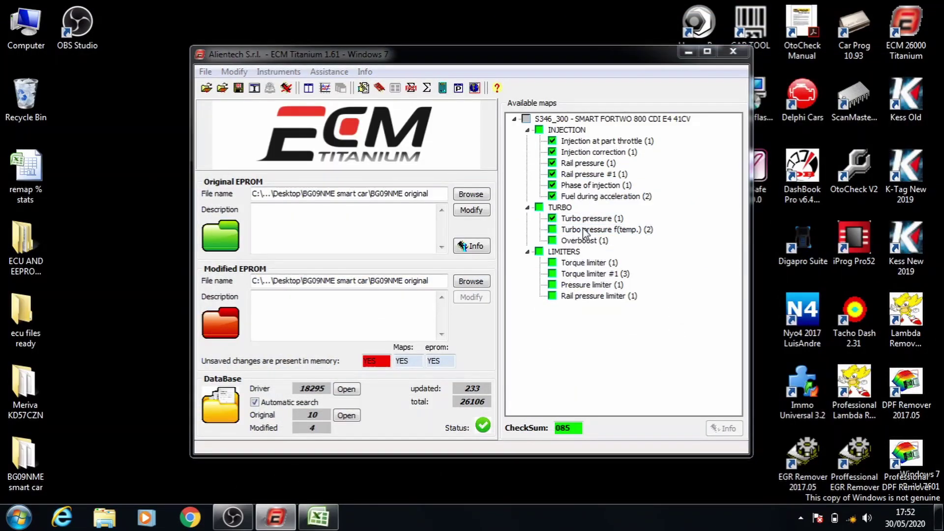
key("Return")
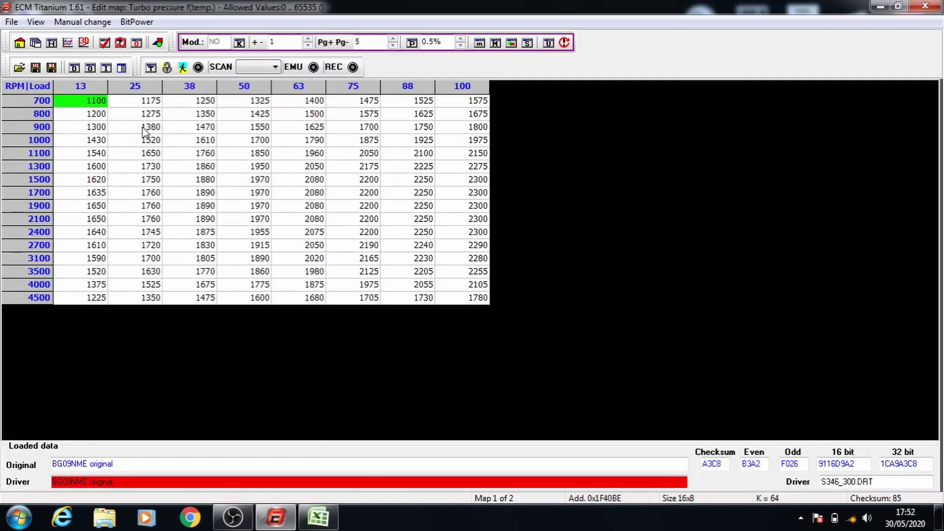
left_click_drag(144, 127, 481, 319)
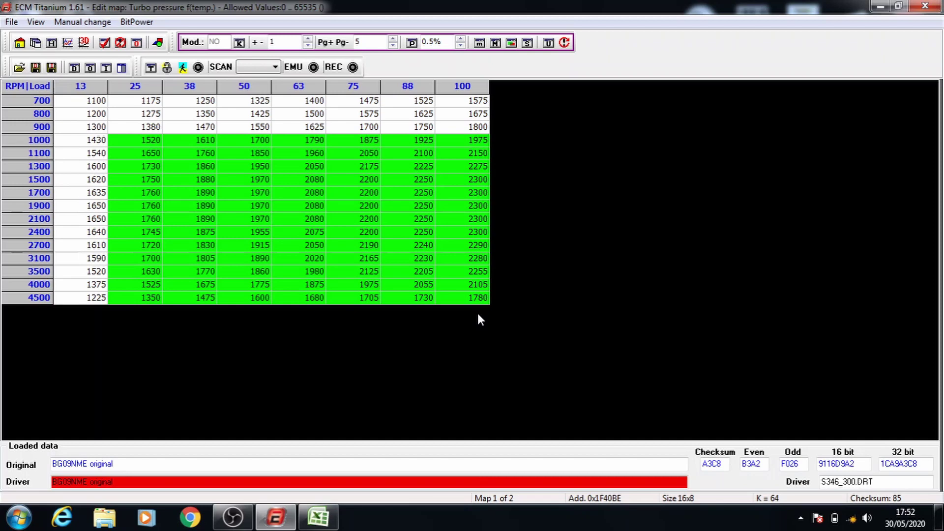
left_click(412, 43)
key("plus")
Step: Add 1% to each block running to 4500 RPM/load 100 from 1100 RPM/load 38, 1300 RPM/load 50 and 1500 RPM/load 63
left_click_drag(215, 157, 431, 284)
key("plus")
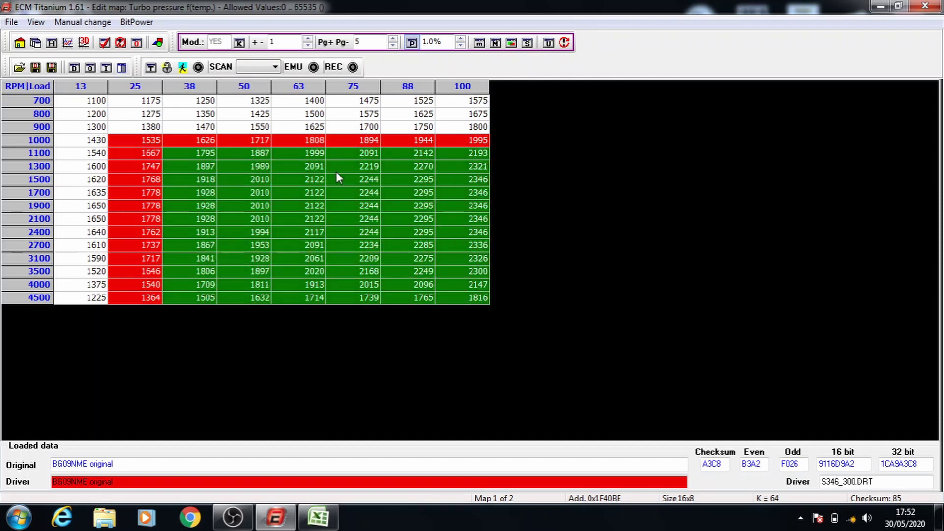
left_click_drag(256, 167, 359, 204)
key("plus")
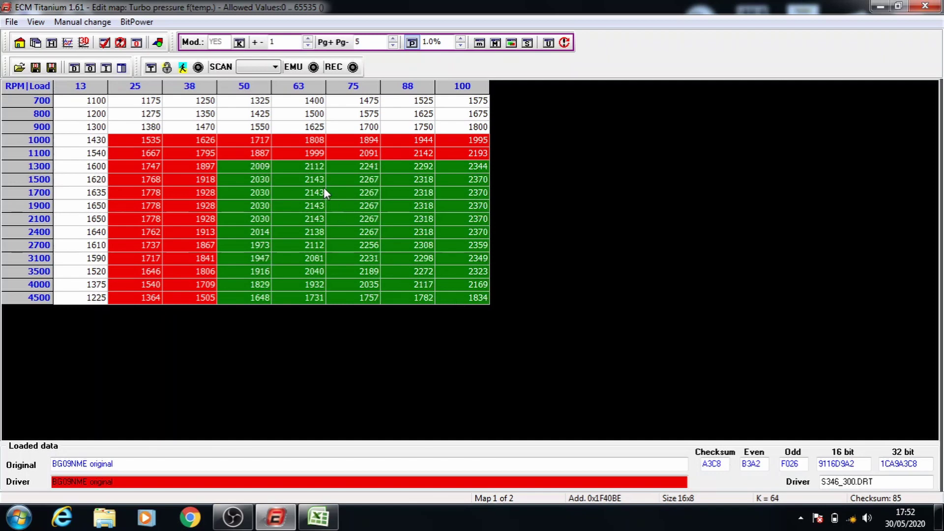
left_click_drag(319, 180, 425, 258)
key("plus")
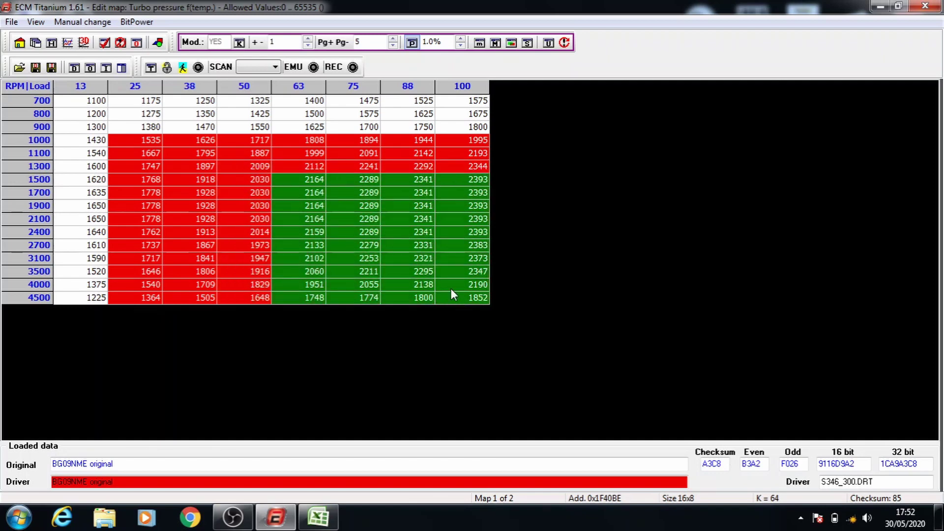
Step: Add 1% from 1700 RPM/load 75 and 1900 RPM/load 88 through 4500 RPM/load 100, and save and close the map, copying increments to similar maps
left_click_drag(366, 189, 462, 314)
key("plus")
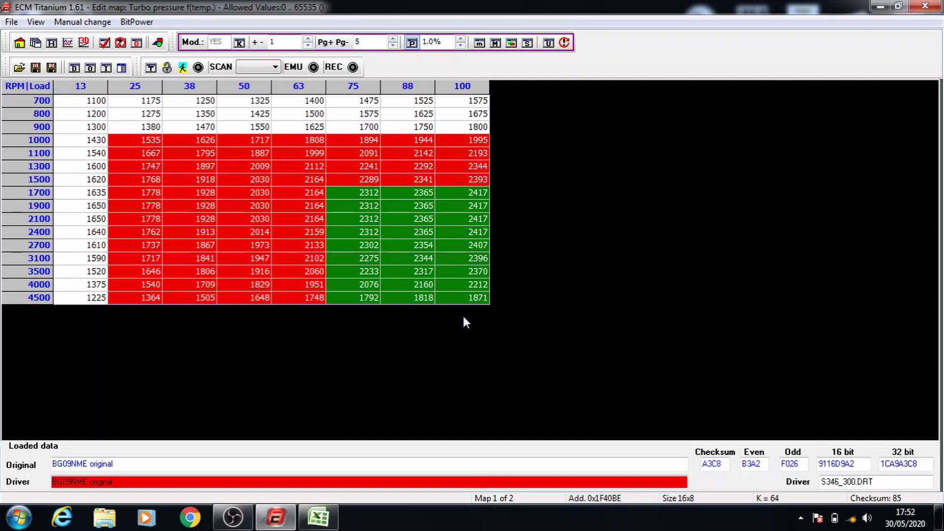
left_click(422, 206)
left_click_drag(423, 208, 486, 303)
key("plus")
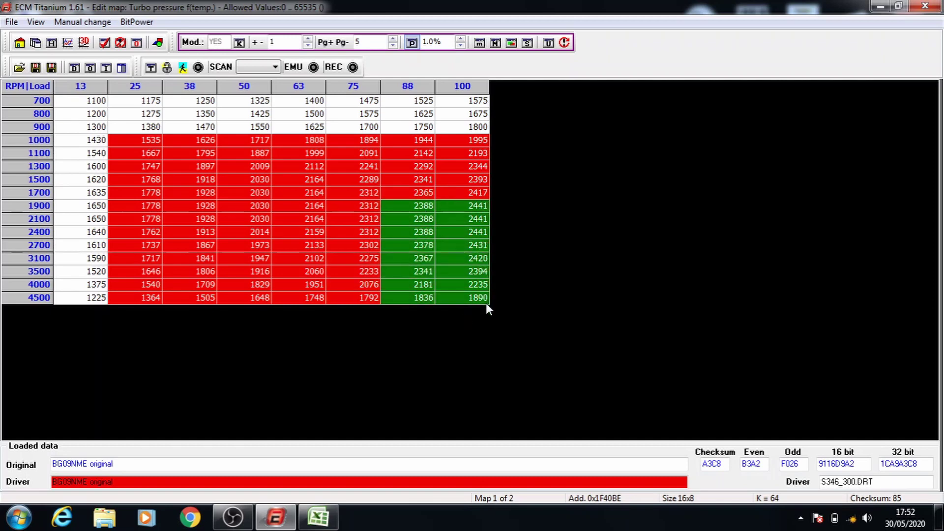
key("Escape")
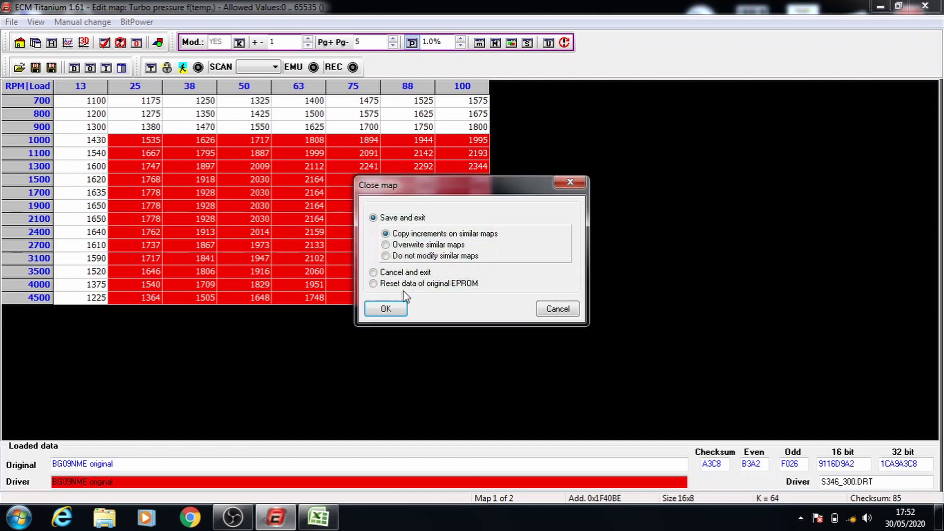
left_click(388, 309)
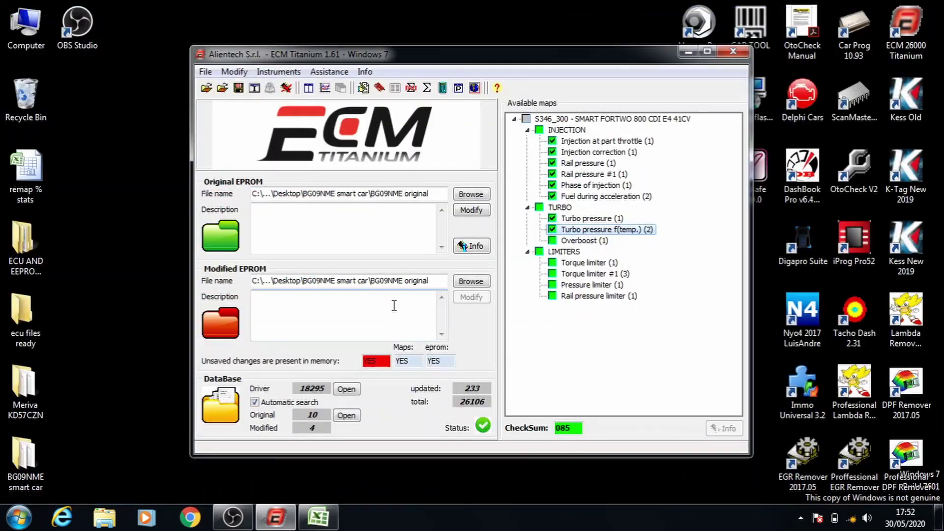
Step: Check the stage 1 torque limiter percentage in the remap % stats spreadsheet
left_click(580, 241)
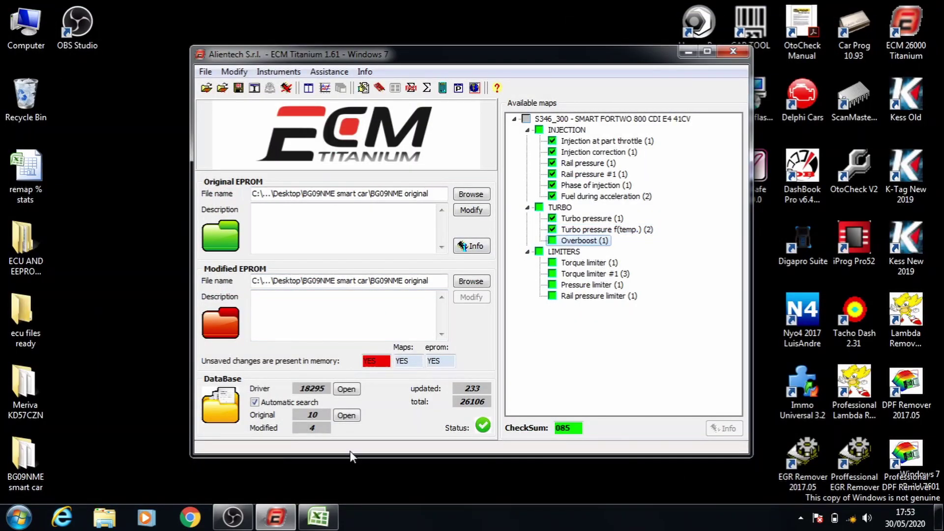
left_click(318, 516)
left_click(373, 278)
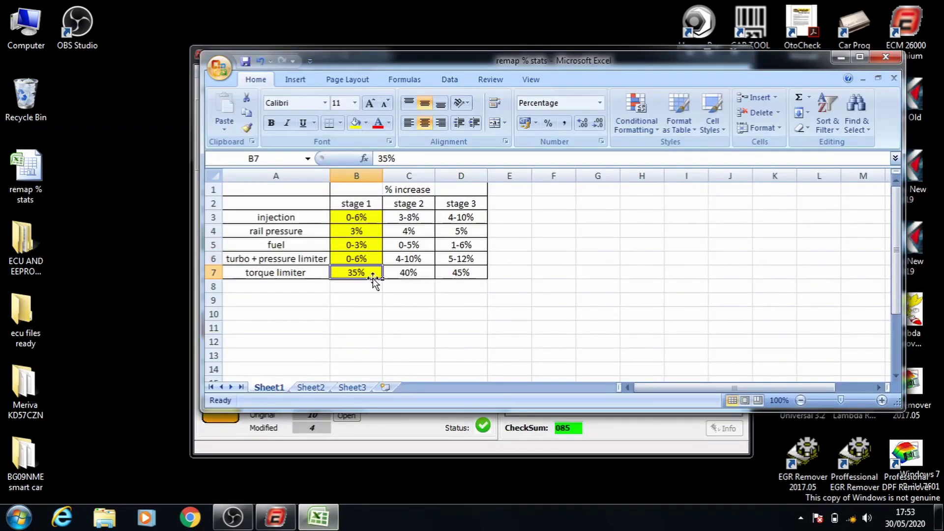
left_click(839, 59)
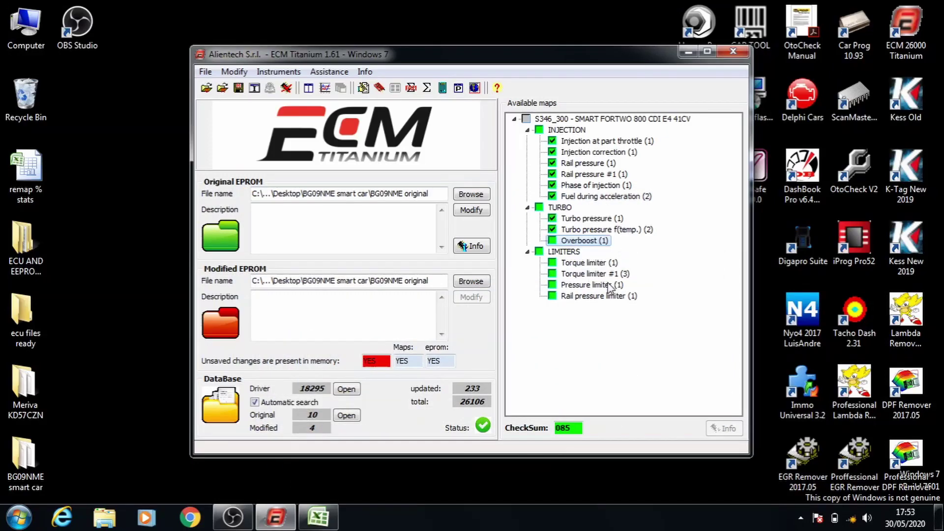
Step: Raise every value in the Torque limiter map by 35%, and save and close the map
double_click(601, 264)
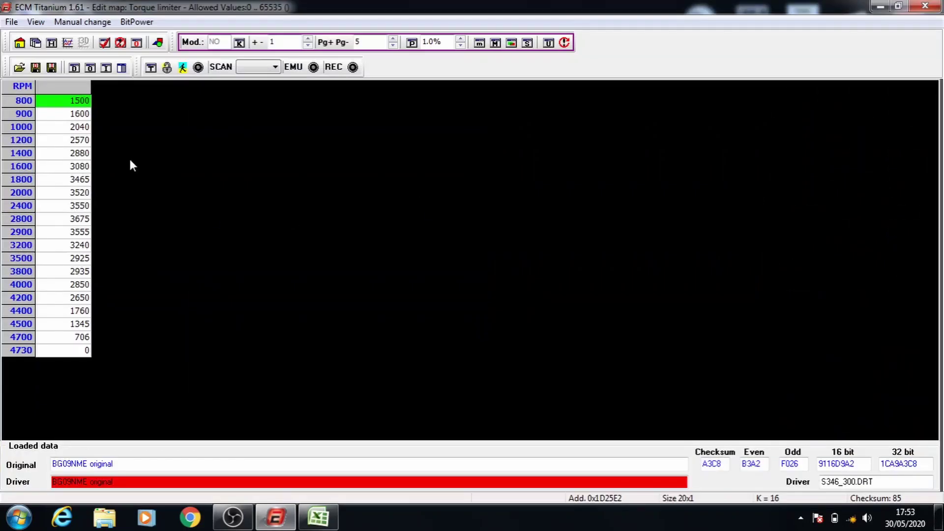
left_click(462, 39)
left_click(461, 39)
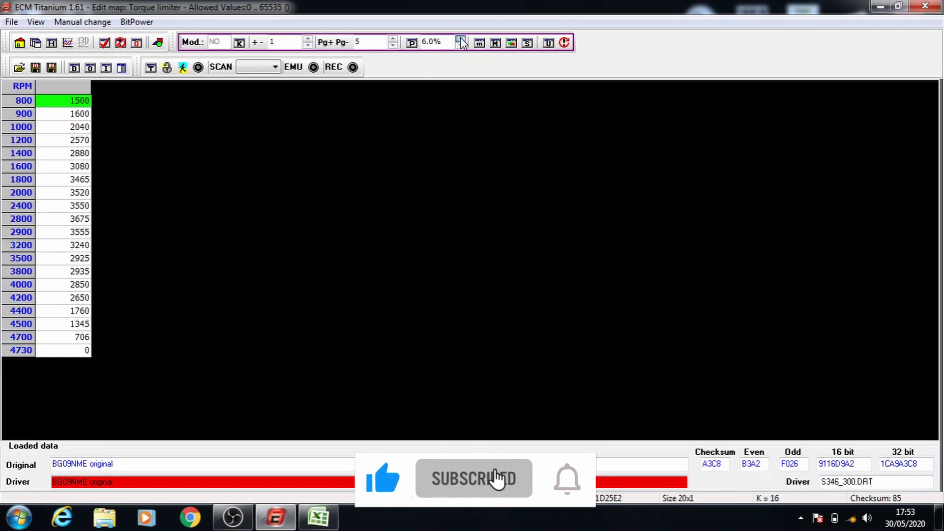
left_click(461, 40)
left_click(461, 41)
left_click(461, 41)
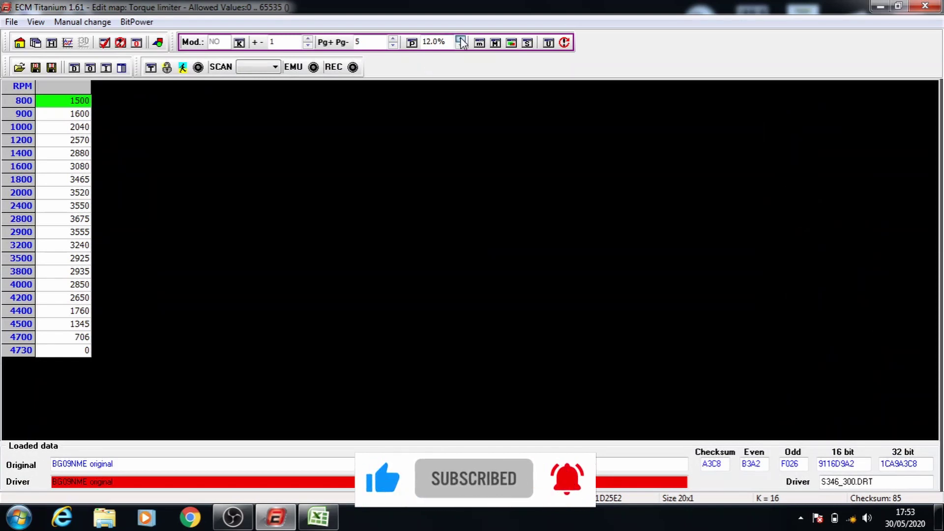
left_click(462, 40)
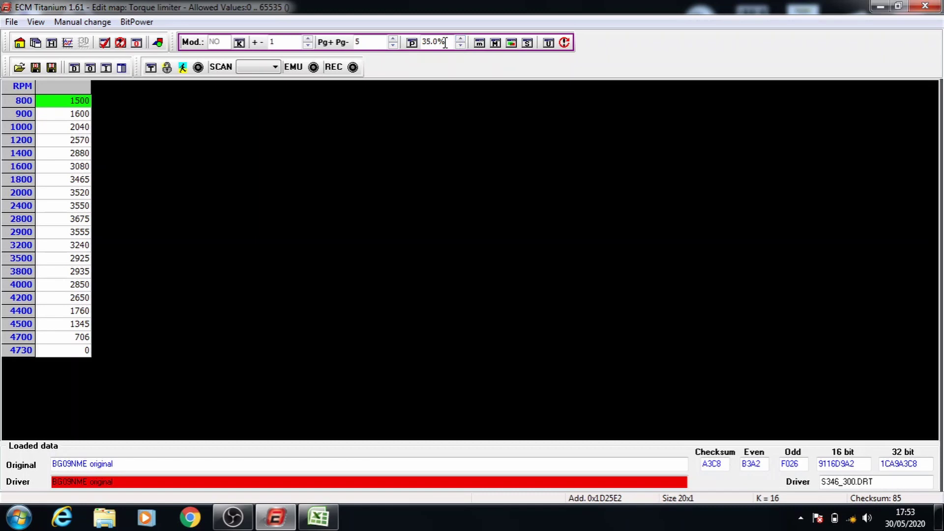
left_click(412, 42)
left_click_drag(42, 104, 81, 363)
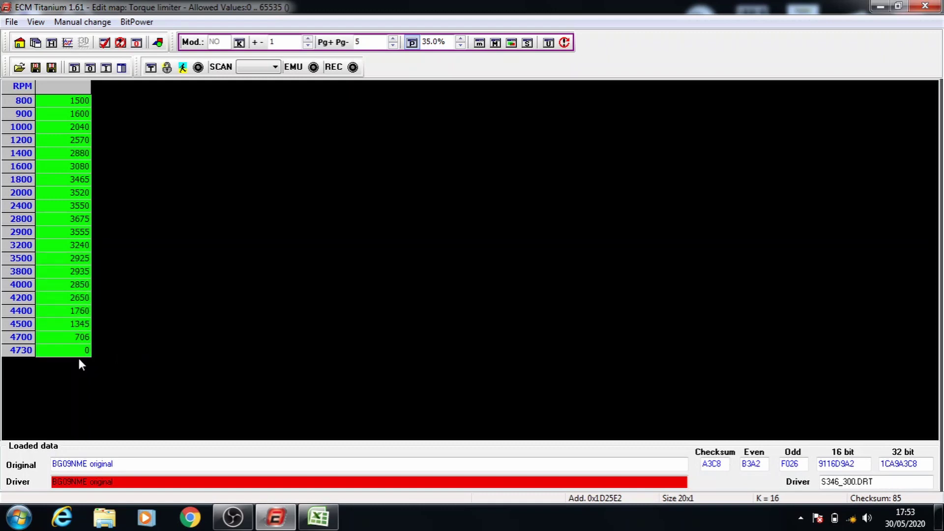
key("plus")
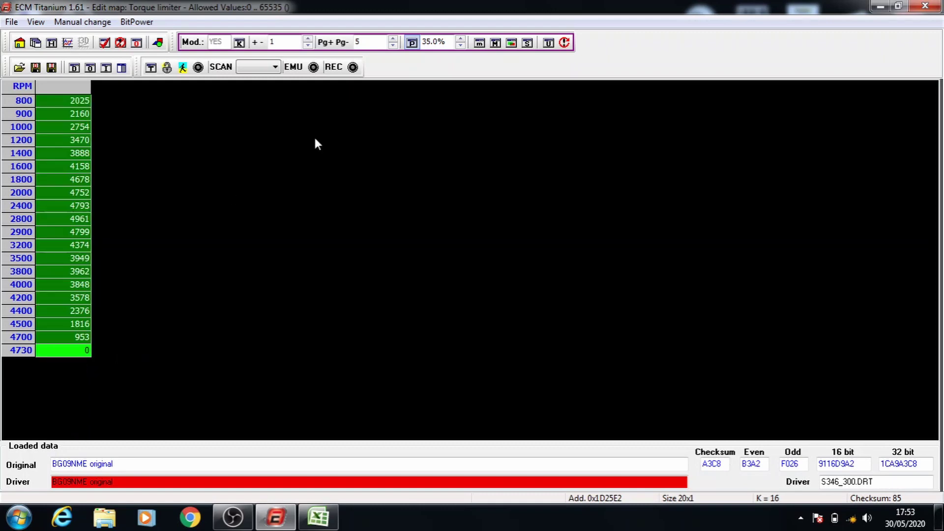
left_click(925, 6)
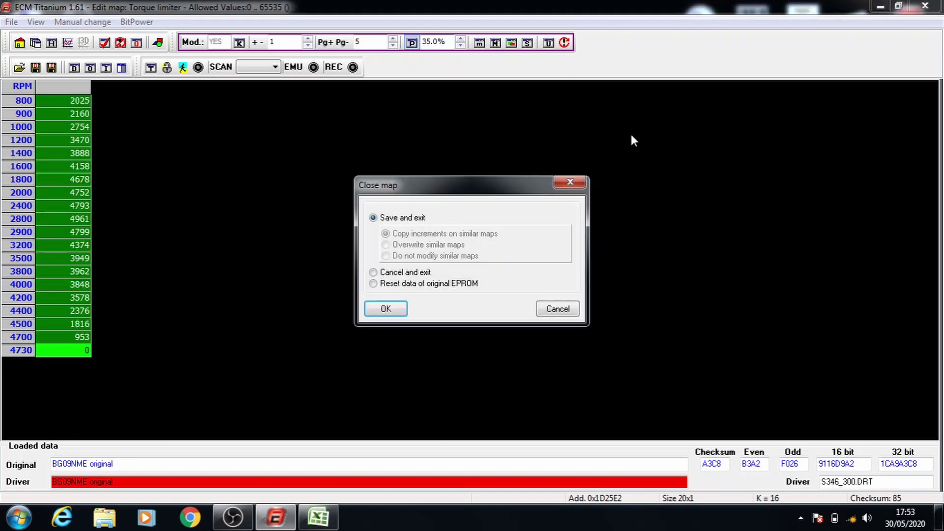
left_click(387, 309)
Step: Raise every value in the Torque limiter #1 map by 35%, and save and close it without modifying similar maps
double_click(580, 274)
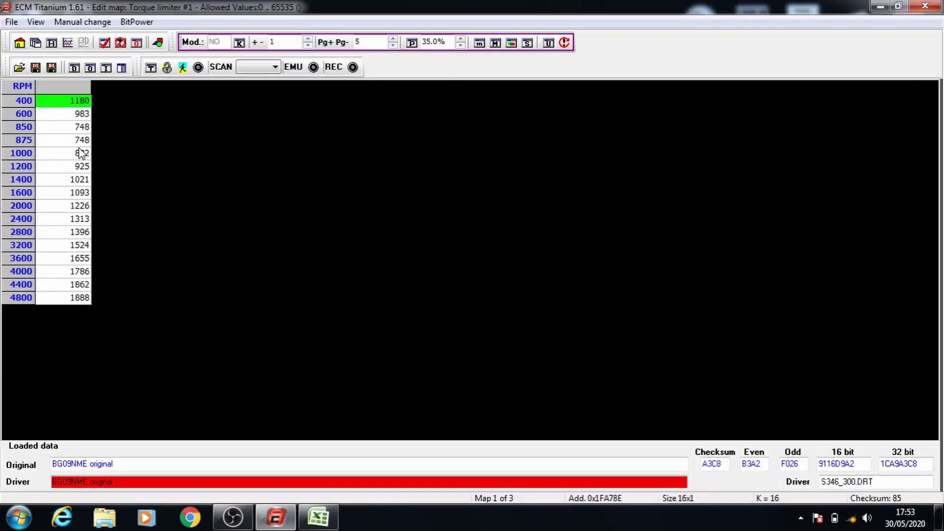
left_click_drag(77, 101, 86, 323)
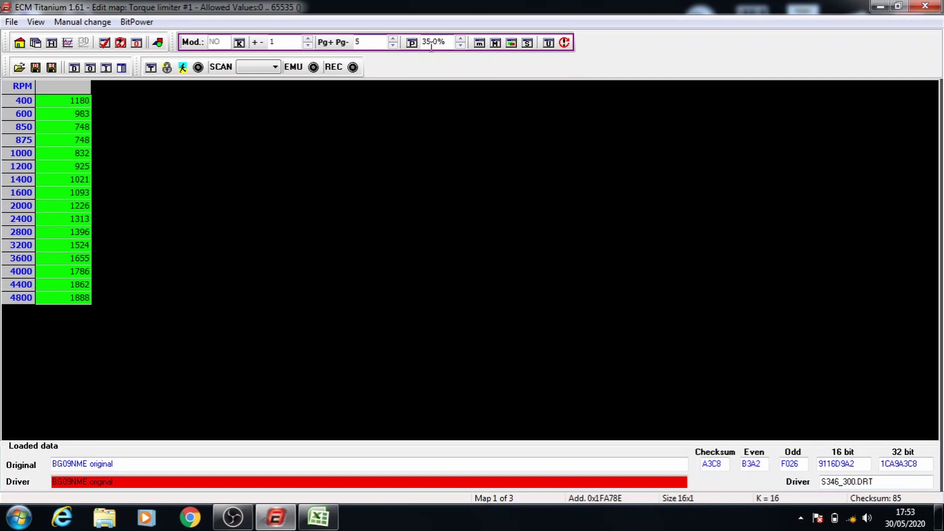
left_click(412, 44)
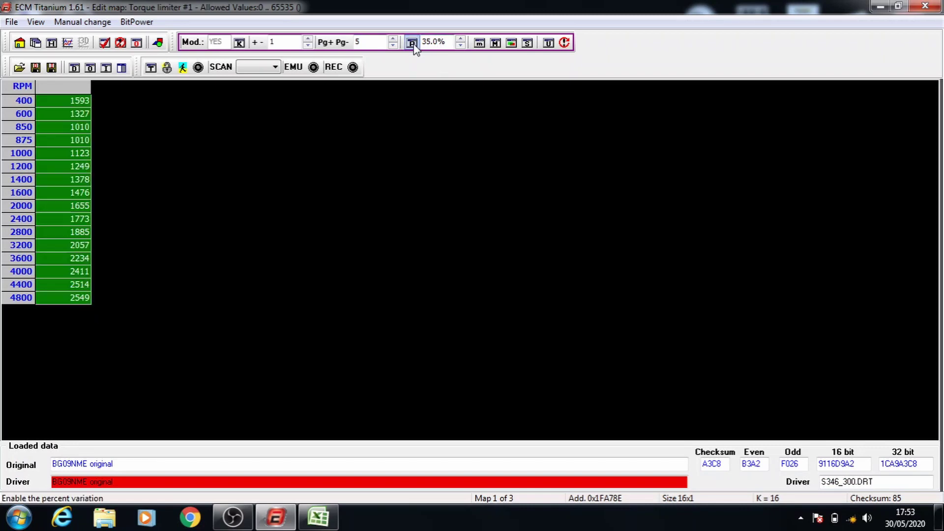
left_click(925, 5)
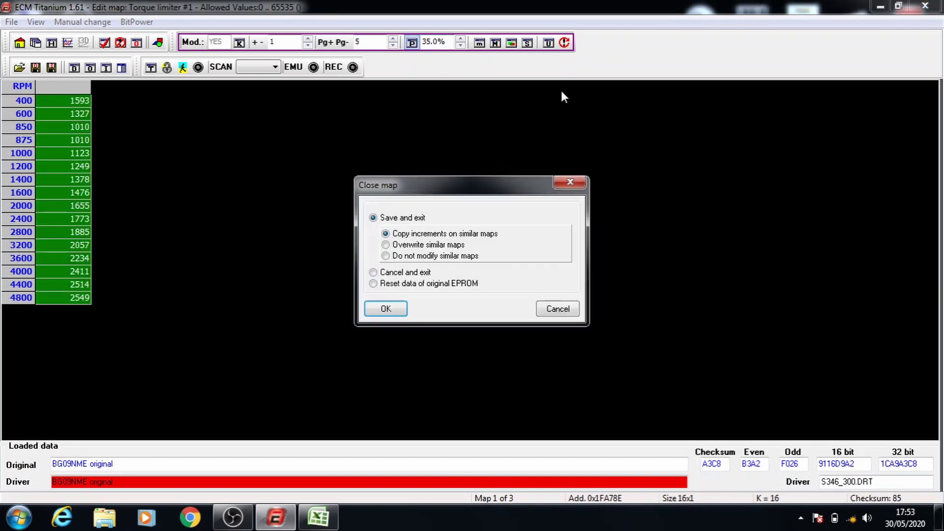
left_click(399, 256)
left_click(388, 310)
Step: Check the spreadsheet's stage 1 pressure limiter percentage and add 1% to the Pressure limiter block from 1100 RPM/load 20 through 4500 RPM/load 100
double_click(590, 285)
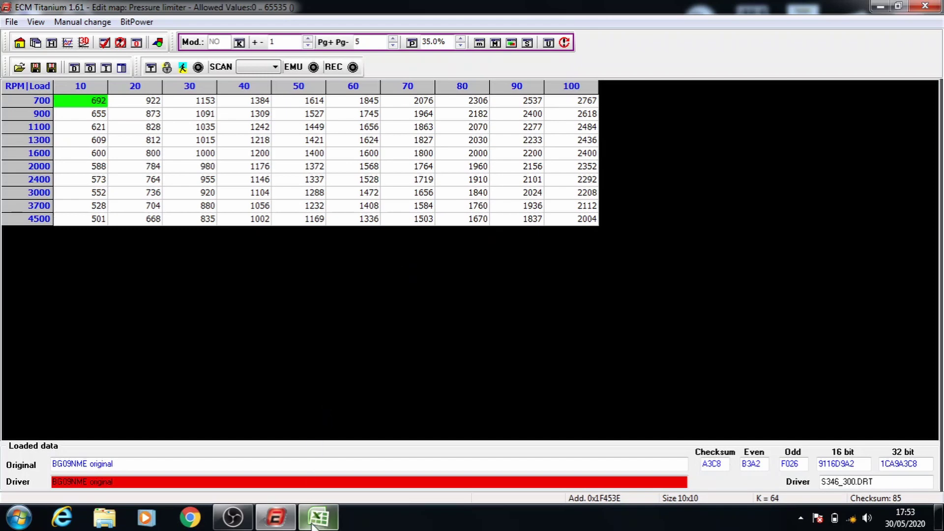
left_click(318, 517)
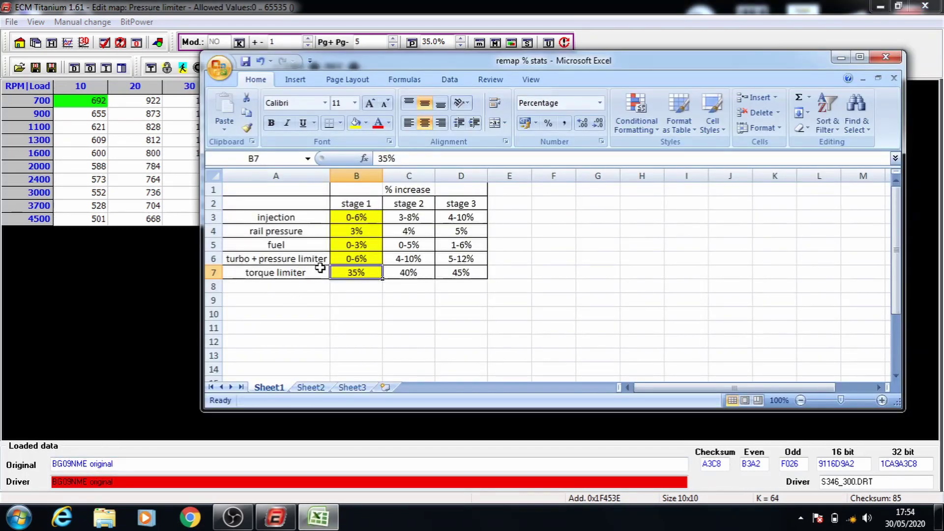
left_click(350, 256)
left_click(185, 336)
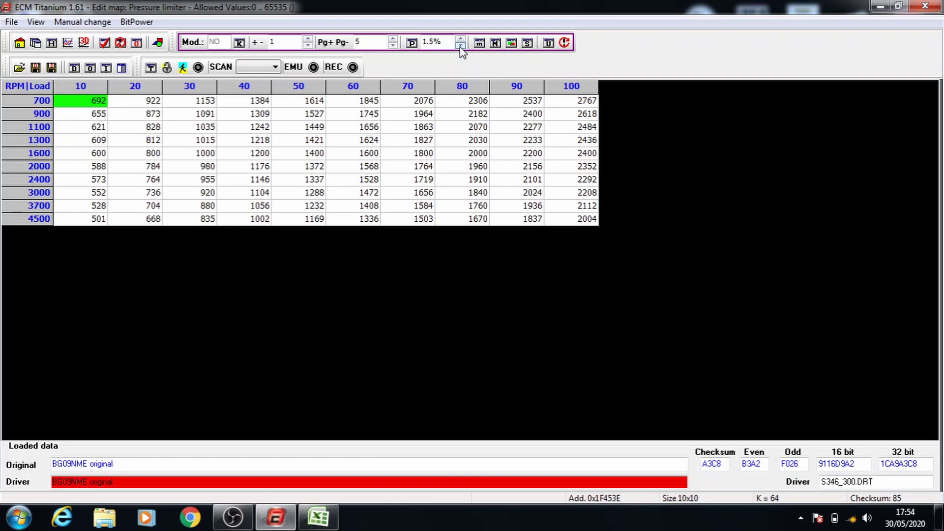
left_click(412, 43)
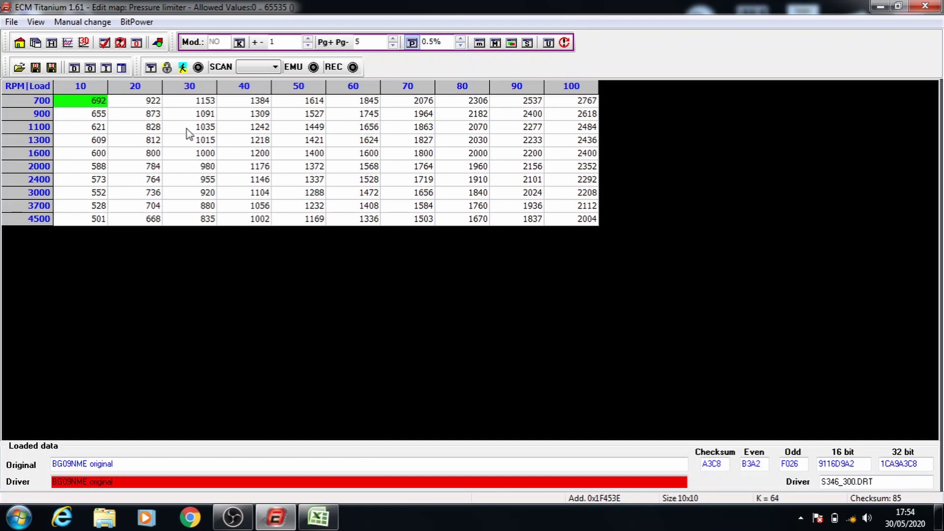
left_click(461, 40)
left_click_drag(153, 129, 566, 218)
key("plus")
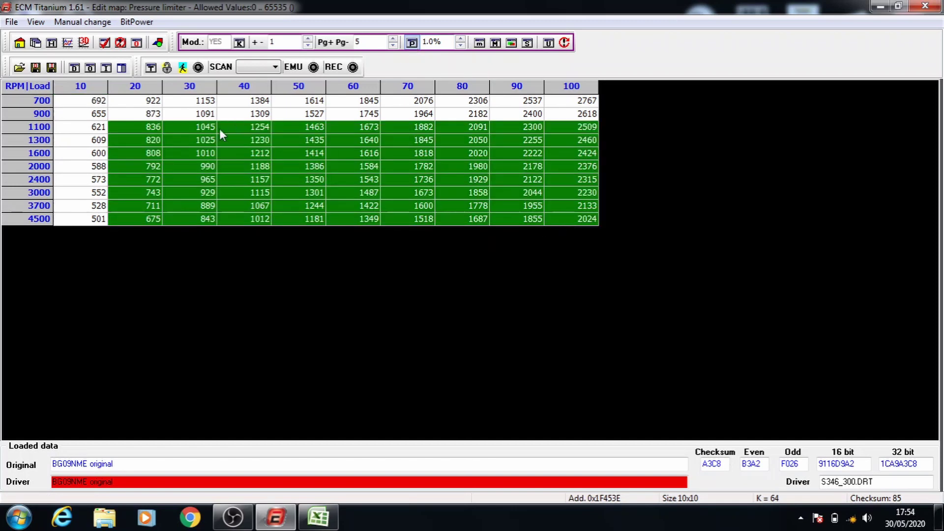
Step: Add 1% to each Pressure limiter block running to 4500 RPM/load 100 from 1300 RPM/load 30, 1600/40, 2000/50 and 2400/60
left_click_drag(206, 137, 572, 217)
key("plus")
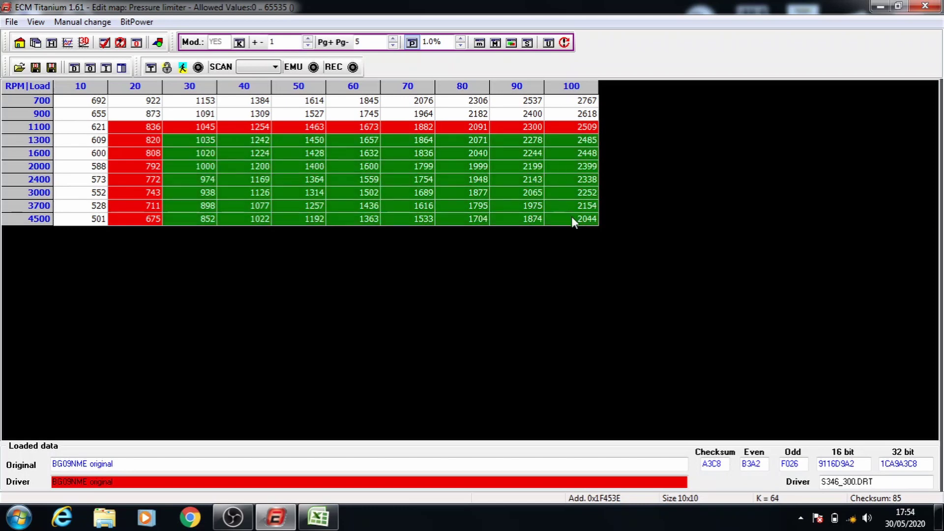
left_click_drag(267, 149, 571, 245)
key("plus")
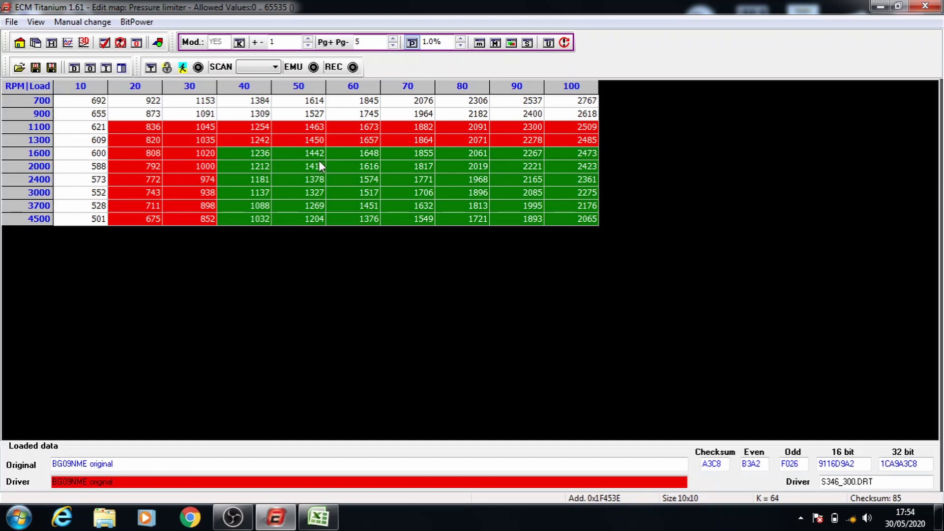
left_click_drag(319, 161, 548, 213)
key("plus")
key("plus")
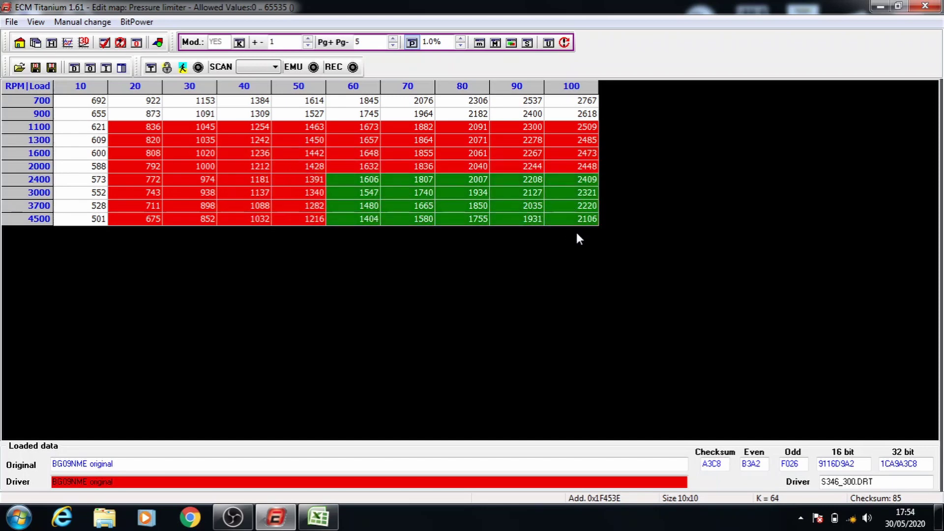
Step: Add 1% to the block from 3000 RPM/load 70 through 4500 RPM/load 100, and save and close the Pressure limiter map
left_click(422, 192)
left_click_drag(554, 234, 573, 223)
key("plus")
left_click(925, 6)
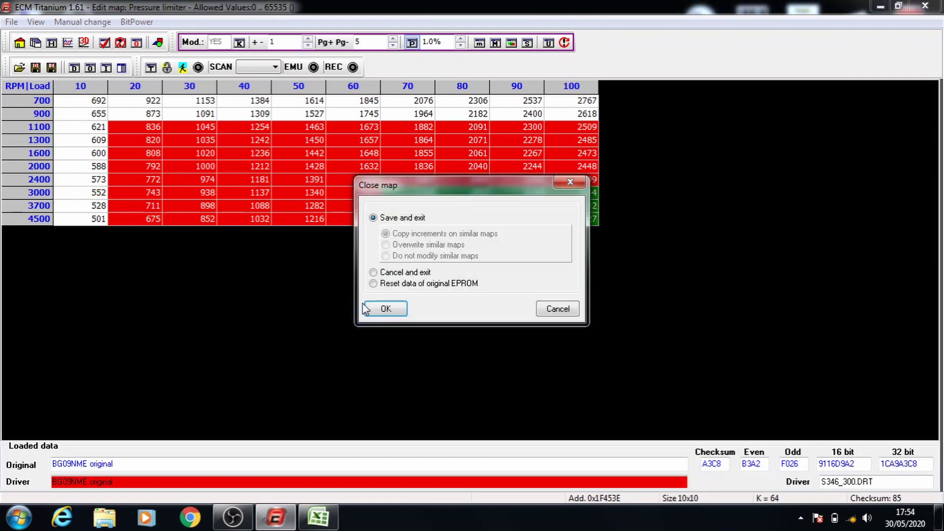
left_click(385, 308)
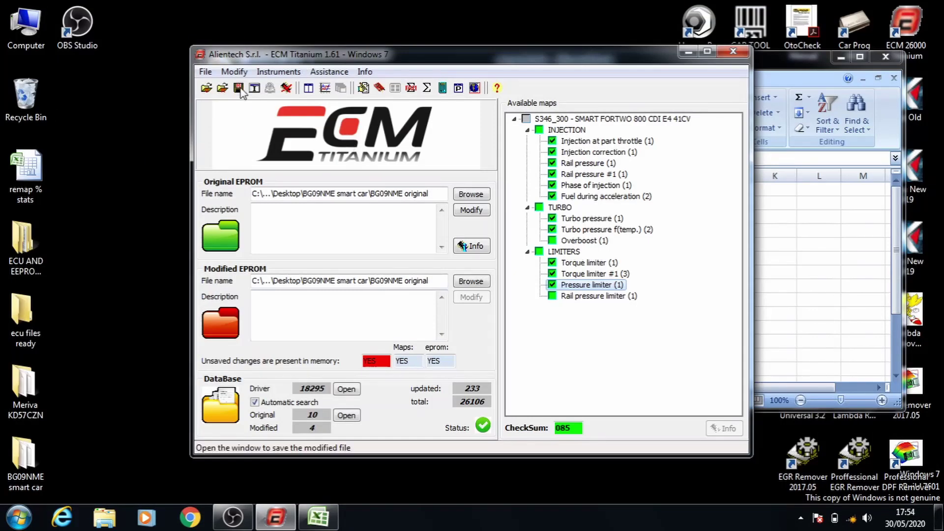
Step: Save the modified ECU file without adding it to the database, and choose to export it
left_click(240, 88)
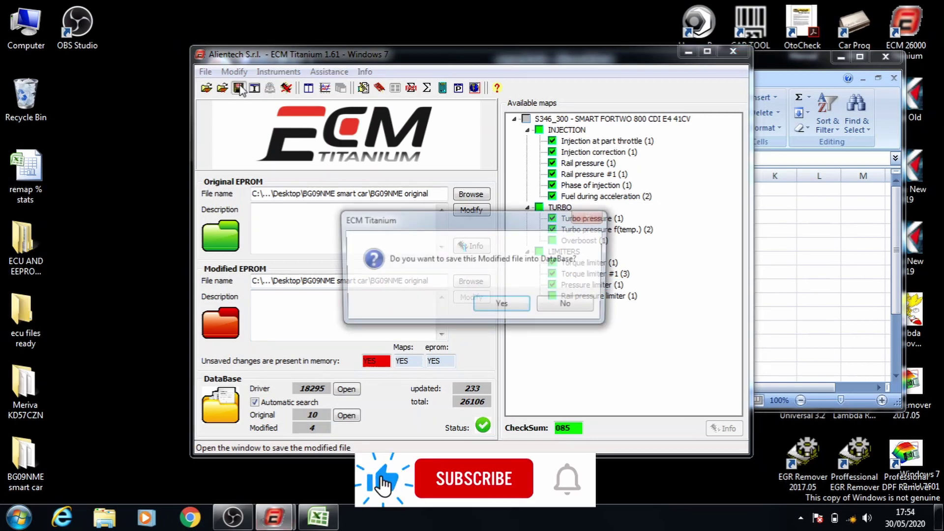
left_click(567, 307)
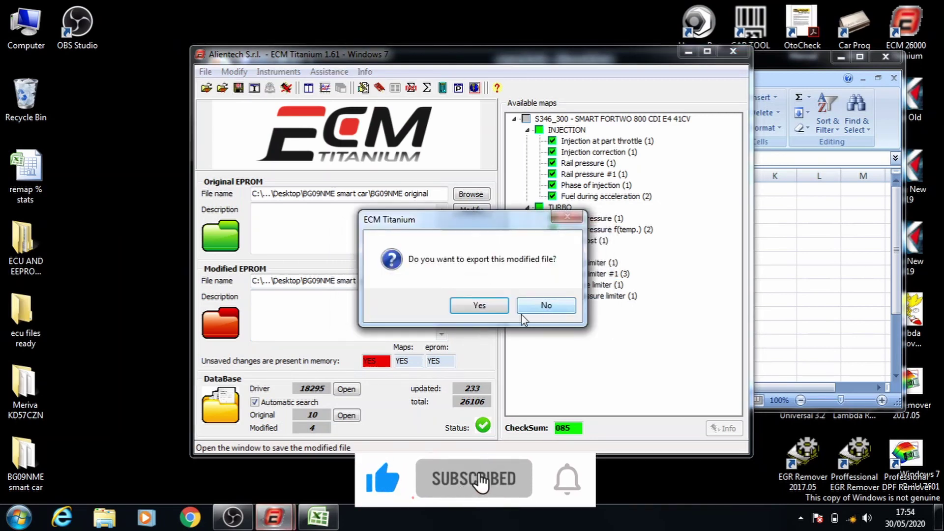
left_click(497, 306)
Step: Set the BG09NME smart car folder on the Desktop as the export destination
left_click(314, 189)
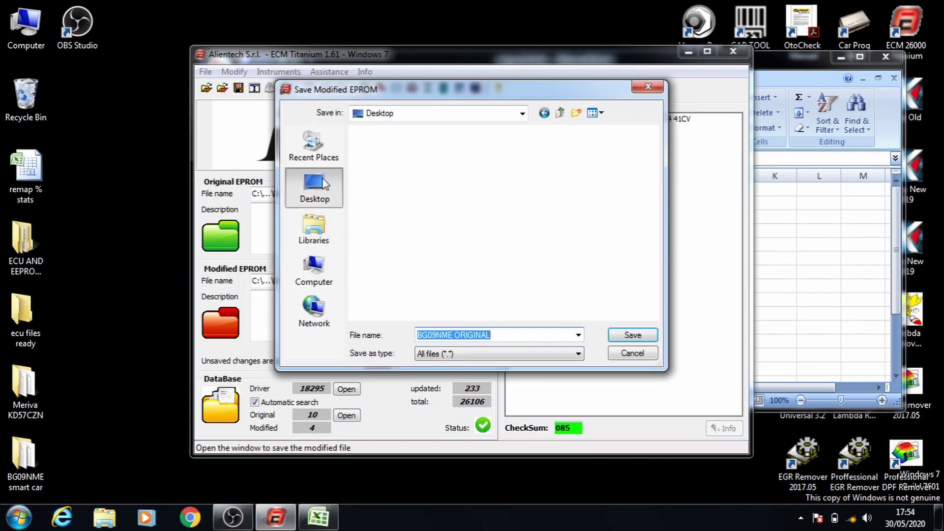
left_click(455, 214)
key("Down")
key("Down")
key("Down")
key("Down")
key("Down")
key("Down")
key("Down")
key("Down")
key("Down")
key("Down")
key("Down")
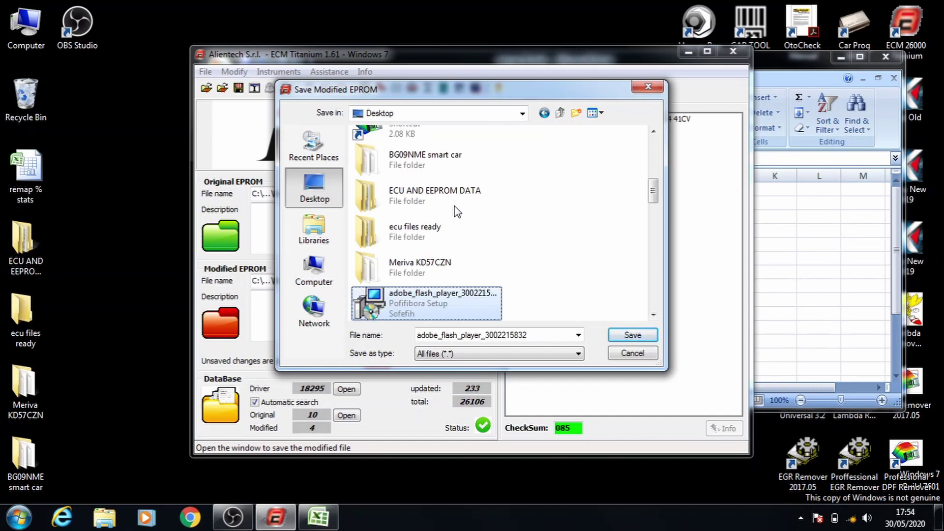
key("Down")
key("Down")
key("Down")
key("Down")
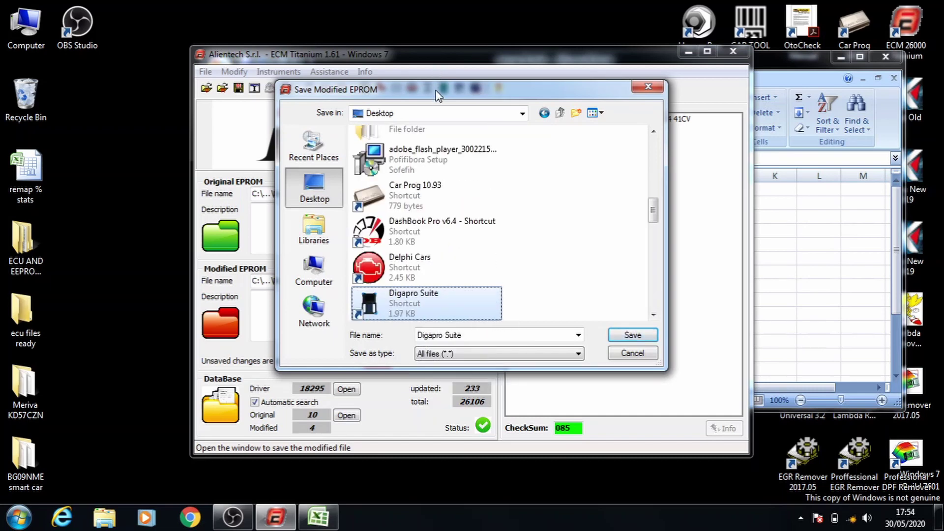
left_click_drag(438, 91, 481, 102)
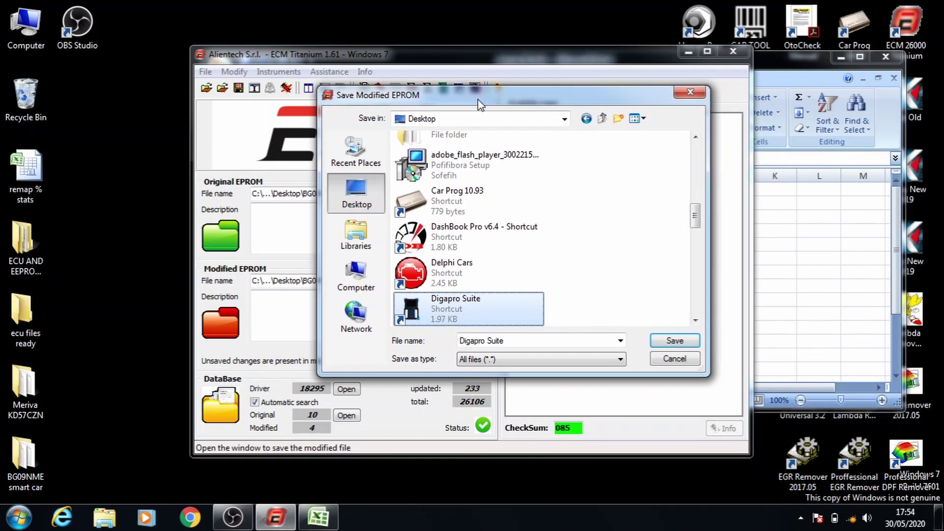
key("Down")
key("Up")
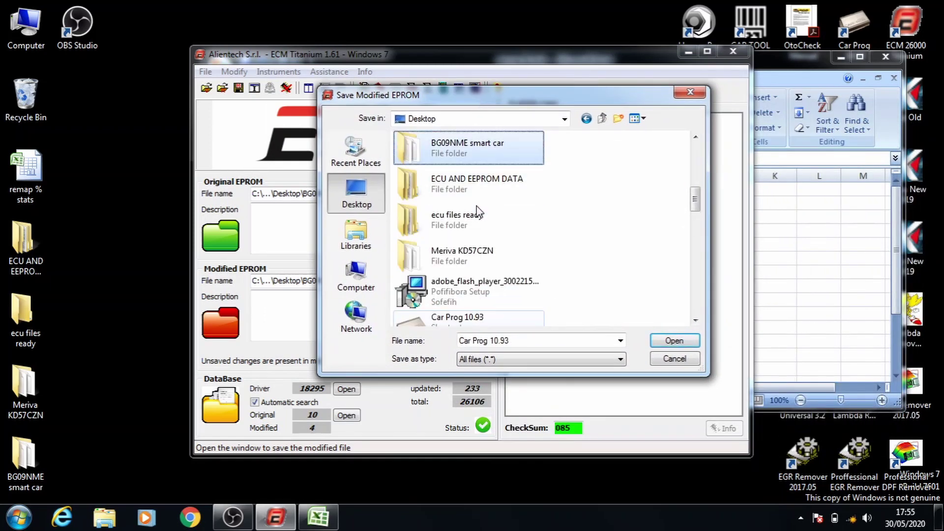
key("Return")
key("Down")
Step: Name the exported file "smart bg09nmw stage 1 eco mod" and save it
left_click(557, 341)
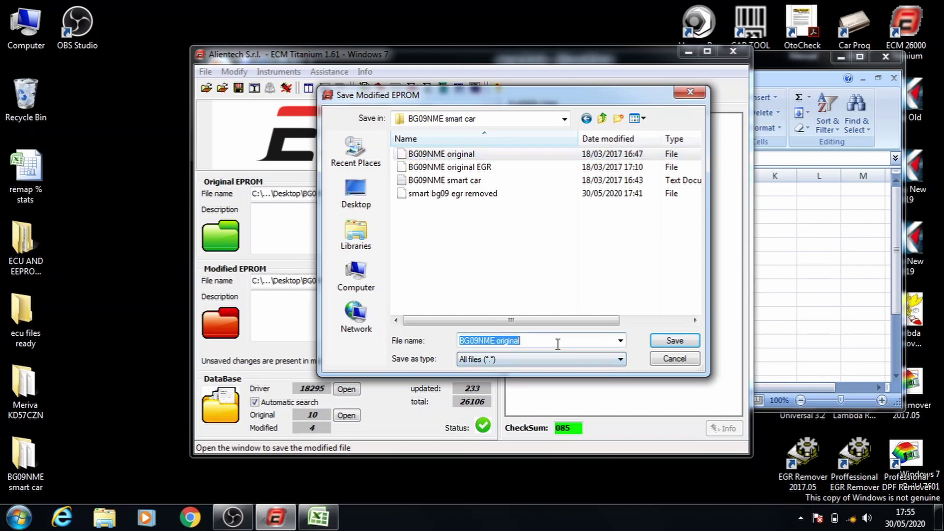
type("smart")
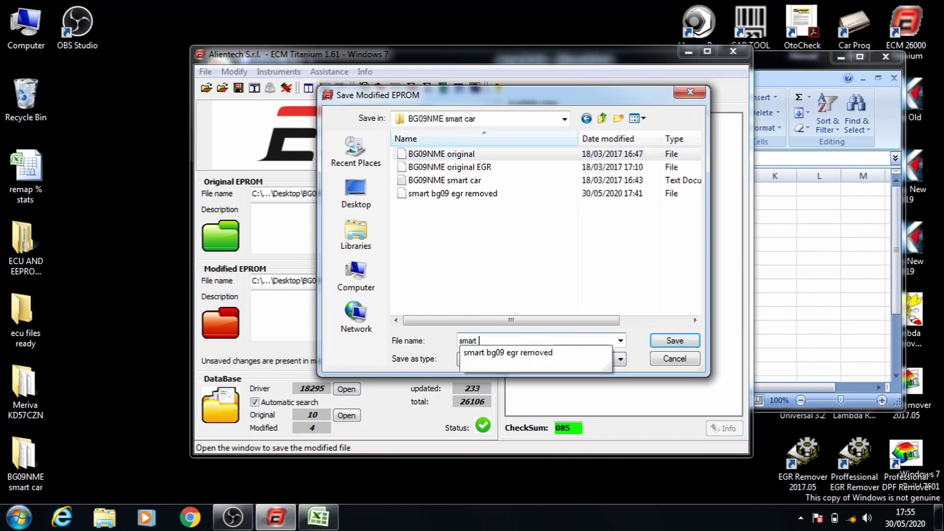
type(" bg09nmw stage 1 eco mod")
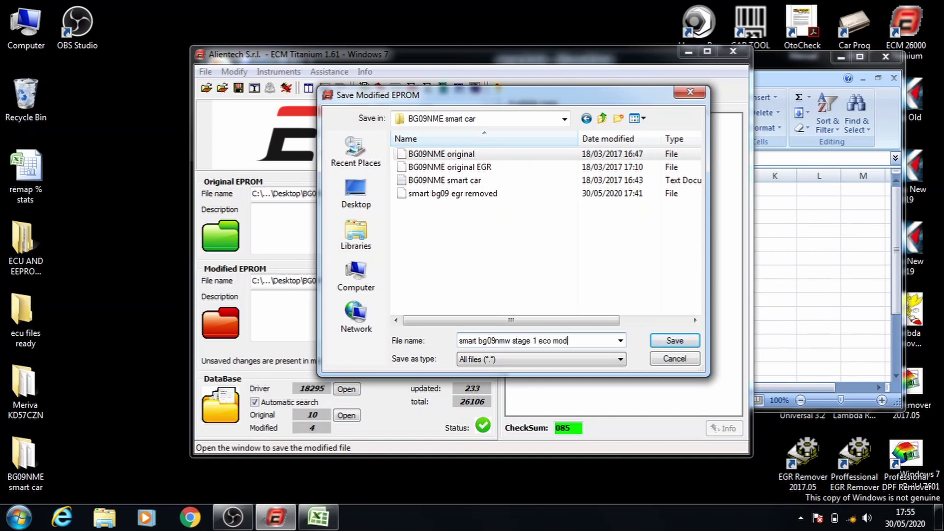
left_click(683, 343)
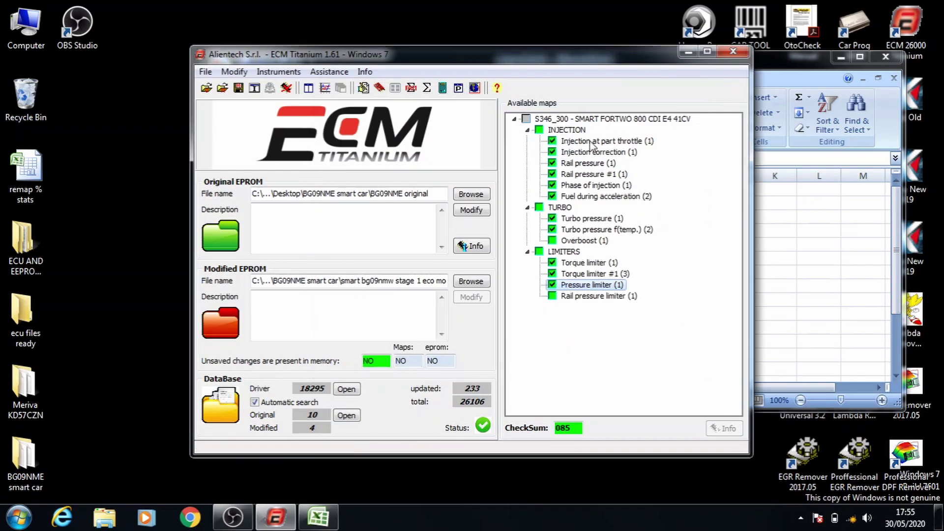
Step: Close ECM Titanium and the remap % stats workbook, saving the workbook's changes
left_click(733, 52)
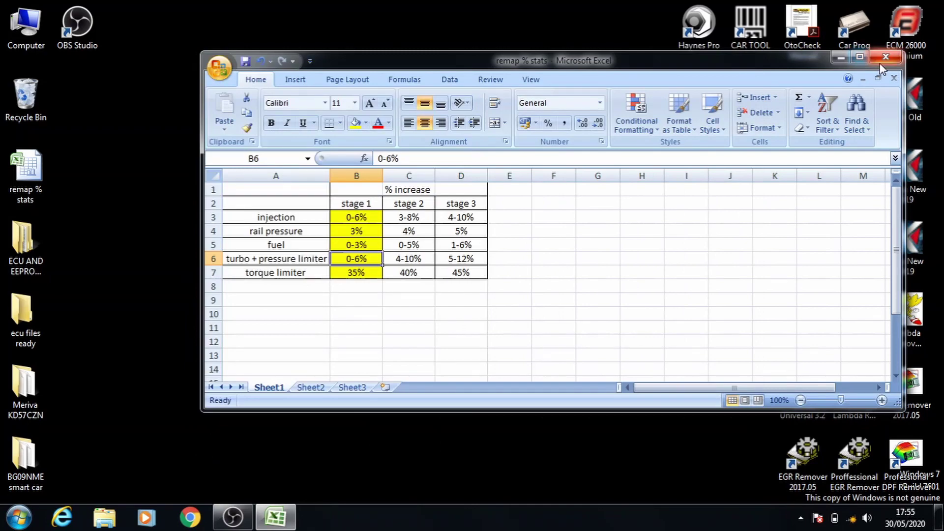
left_click(886, 57)
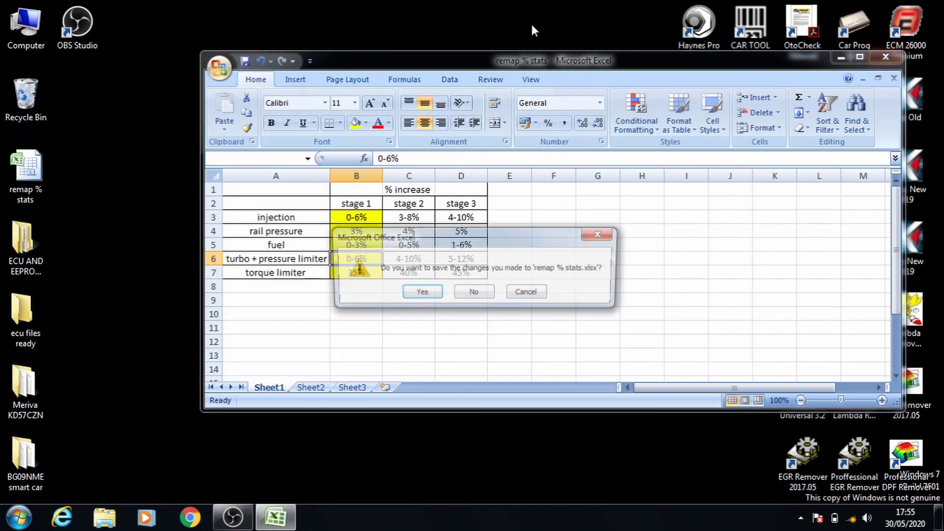
left_click(421, 293)
Step: Open the BG09NME smart car folder from the desktop and select the exported stage 1 eco mod file
double_click(24, 455)
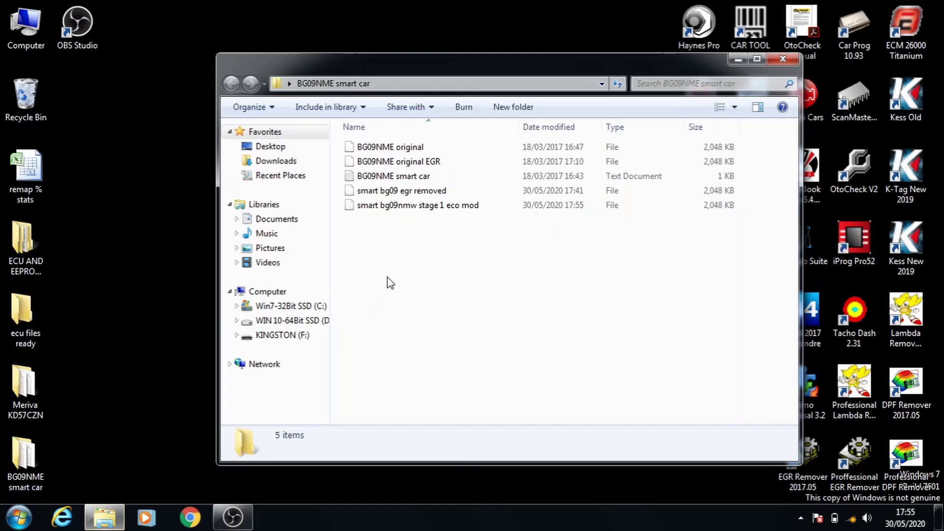
left_click(434, 207)
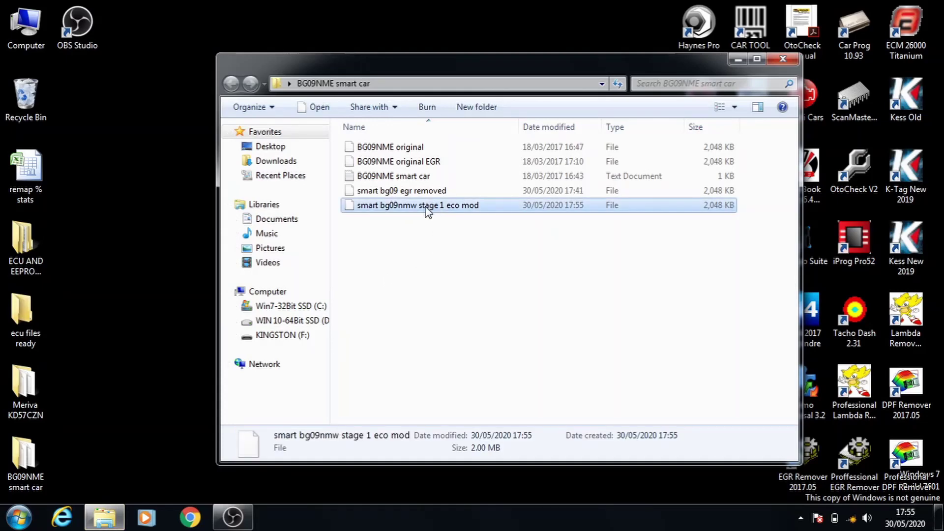